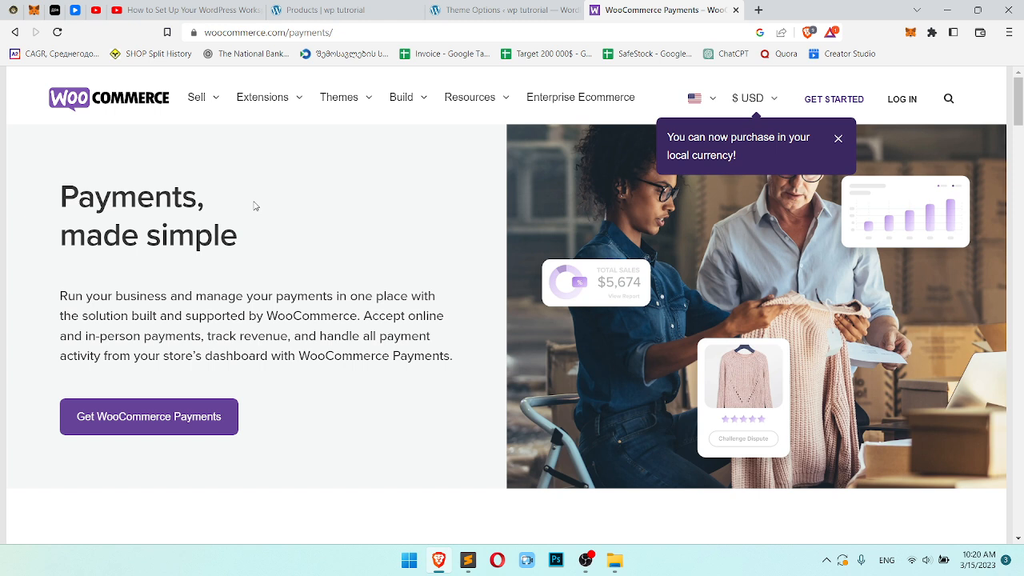
- Close the WooCommerce Payments web page and return to the site's Divi Theme Options page
{"action": "left_click", "coordinate": [306, 10]}
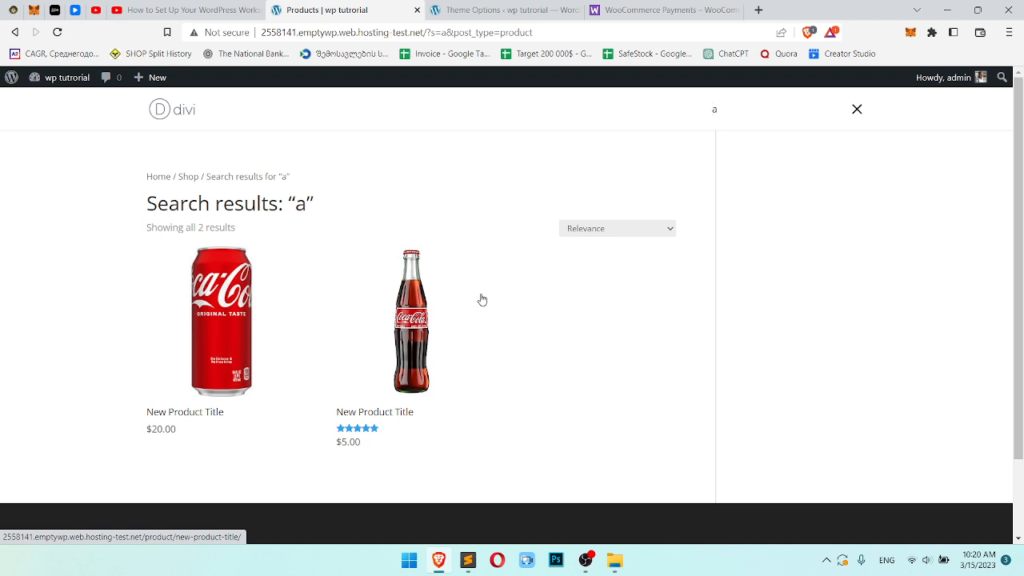
{"action": "left_click", "coordinate": [504, 10]}
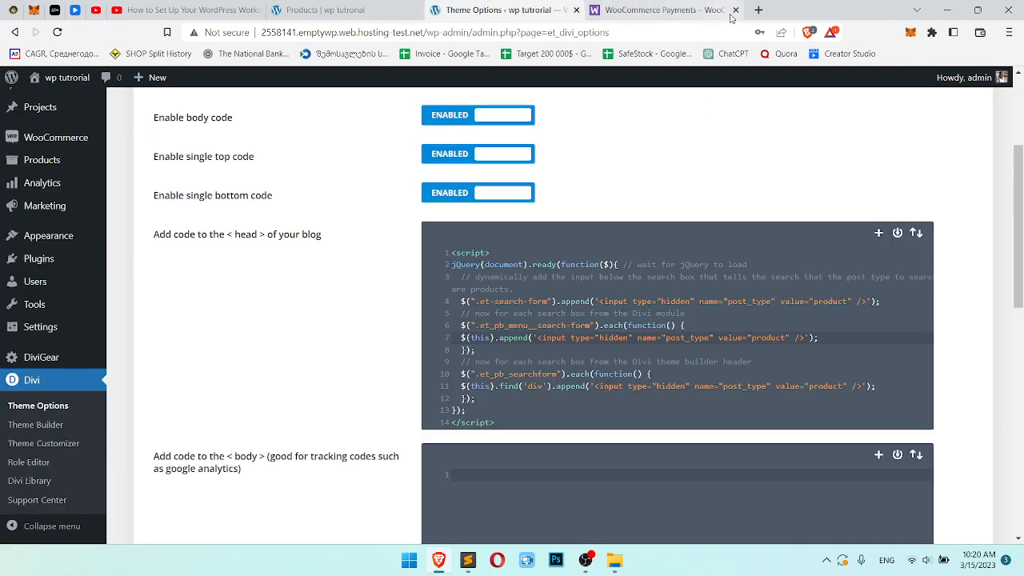
{"action": "left_click", "coordinate": [736, 11]}
{"action": "left_click", "coordinate": [359, 11]}
{"action": "left_click", "coordinate": [483, 8]}
{"action": "scroll", "coordinate": [257, 307], "scroll_direction": "down", "scroll_amount": 1}
{"action": "scroll", "coordinate": [272, 320], "scroll_direction": "up", "scroll_amount": 1}
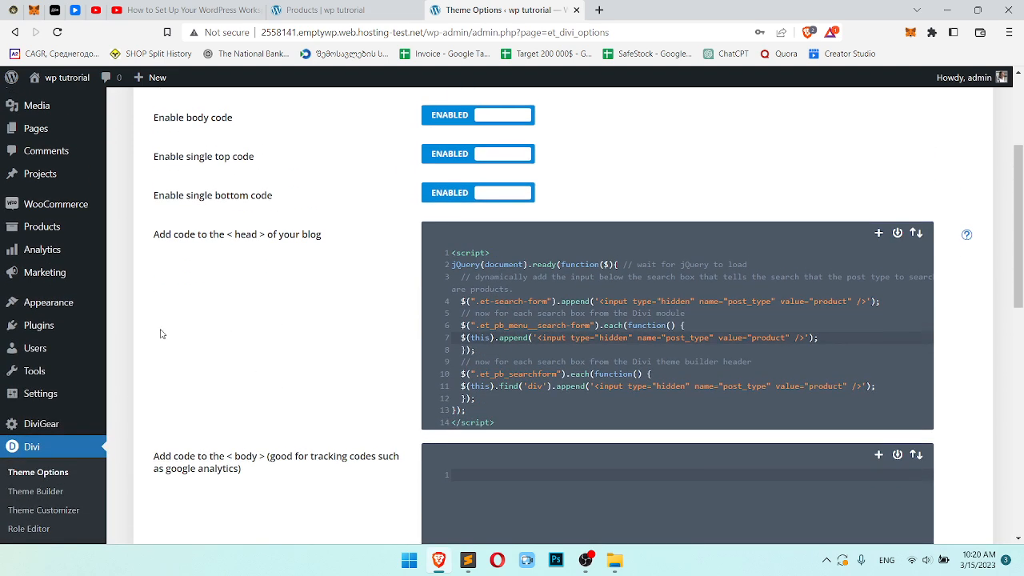
- Search the directory of new plugins for "stripe woocommerce"
{"action": "left_click", "coordinate": [97, 326]}
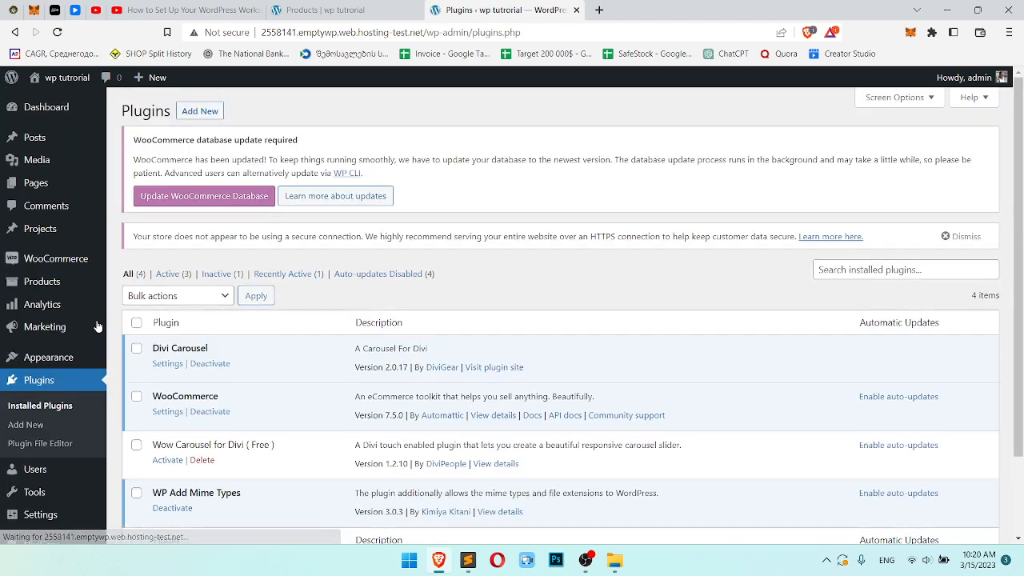
{"action": "left_click", "coordinate": [201, 111]}
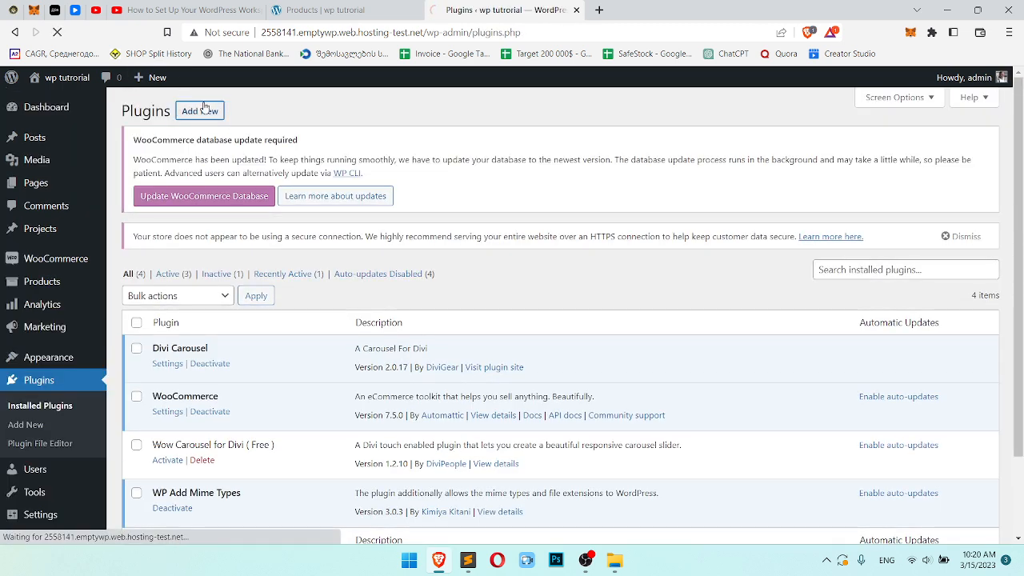
{"action": "left_click", "coordinate": [846, 144]}
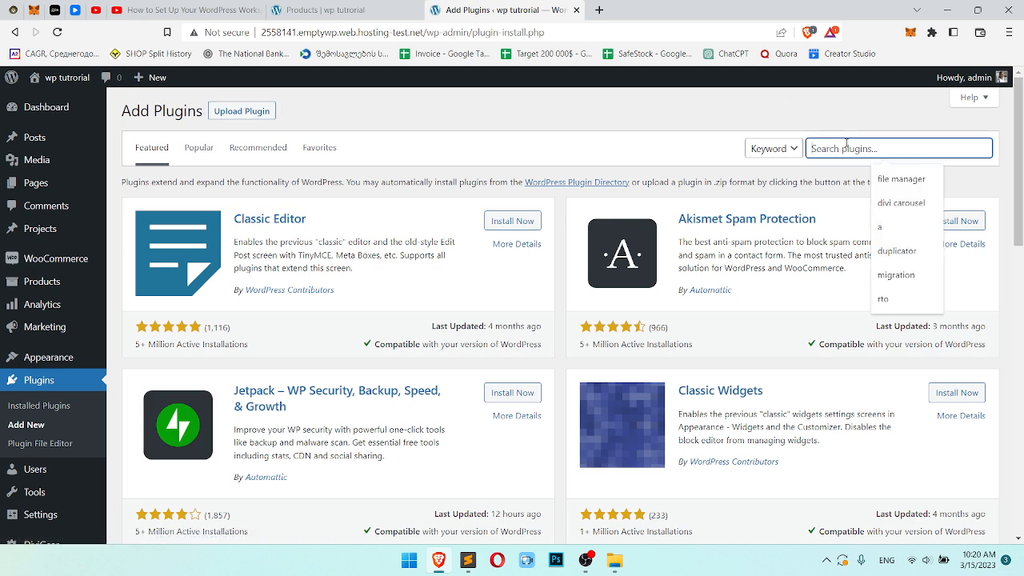
{"action": "type", "text": "stripe wooc"}
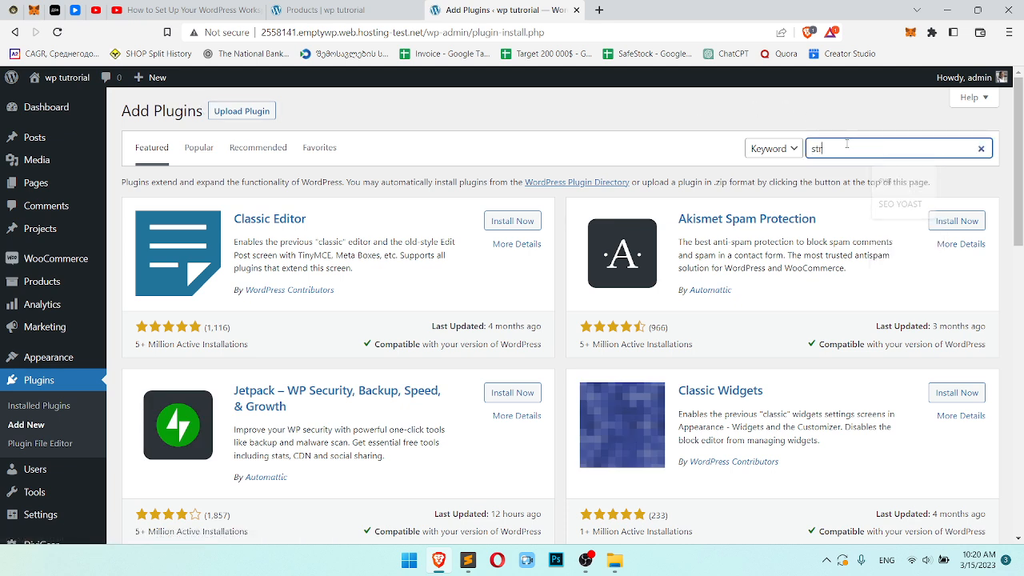
{"action": "type", "text": "ommerce"}
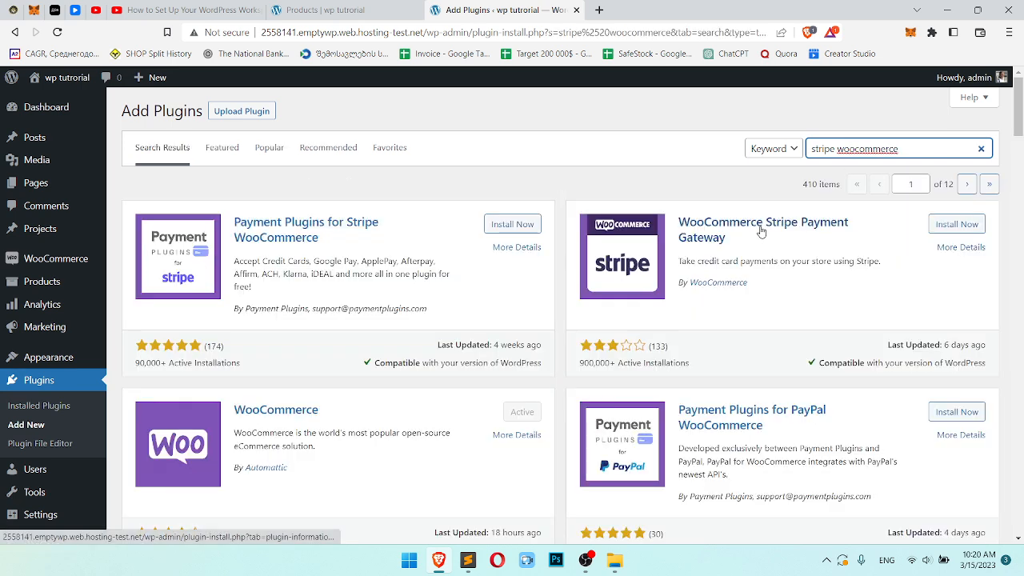
- Install Payment Plugins for Stripe WooCommerce and Payment Plugins for PayPal WooCommerce
{"action": "left_click", "coordinate": [513, 226]}
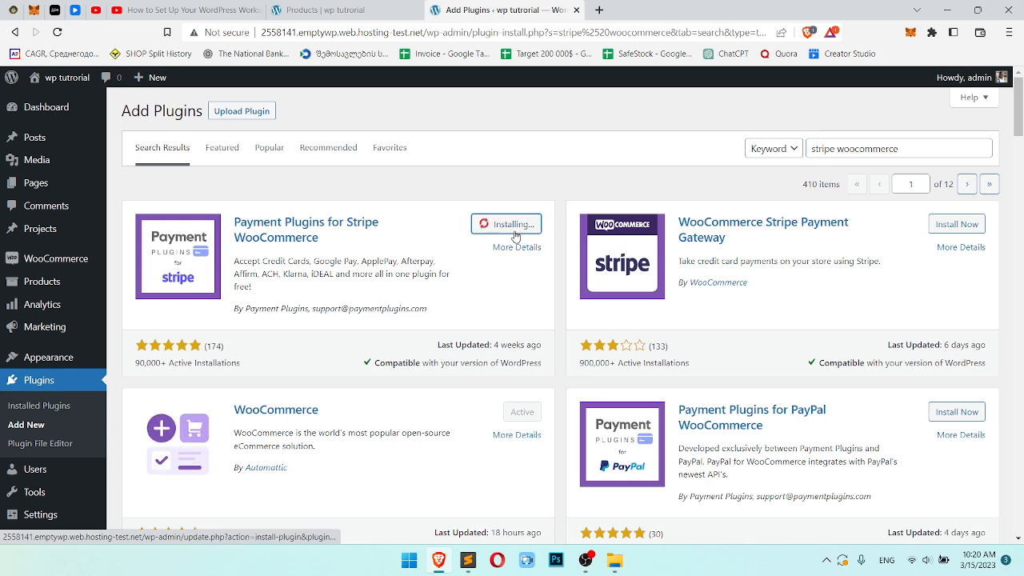
{"action": "scroll", "coordinate": [785, 355], "scroll_direction": "down", "scroll_amount": 1}
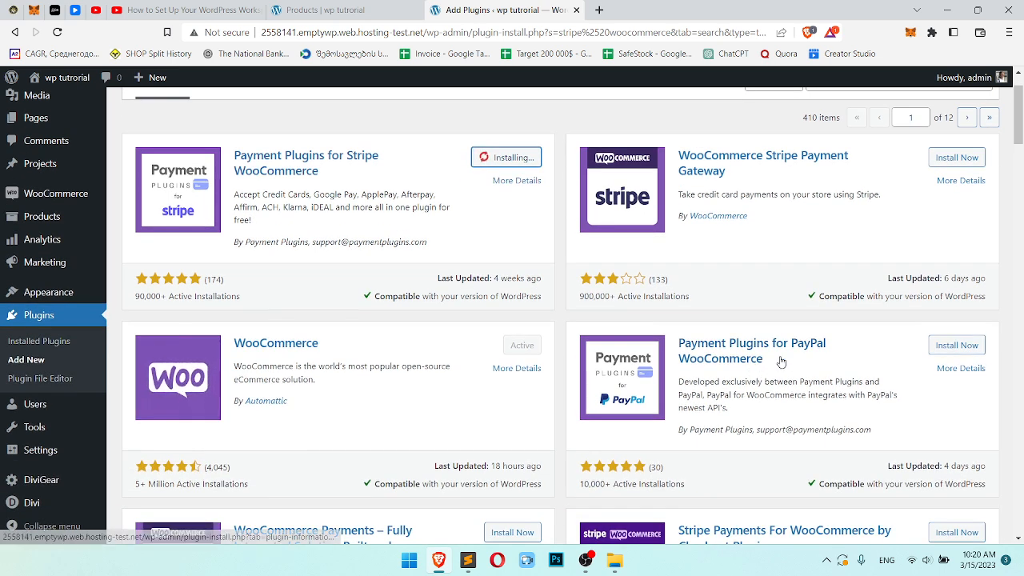
{"action": "left_click", "coordinate": [932, 350]}
{"action": "scroll", "coordinate": [888, 347], "scroll_direction": "down", "scroll_amount": 5}
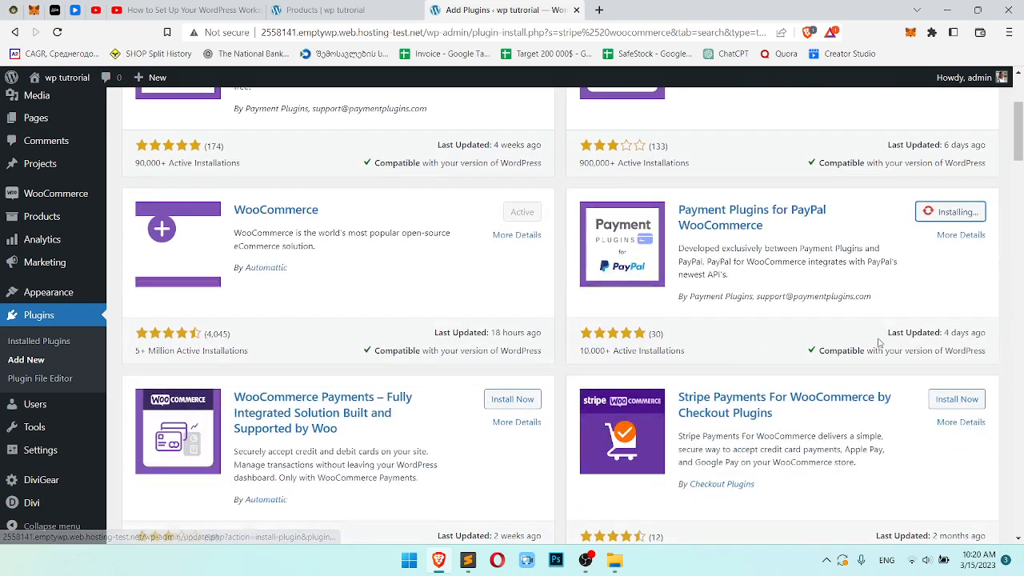
{"action": "scroll", "coordinate": [826, 237], "scroll_direction": "down", "scroll_amount": 6}
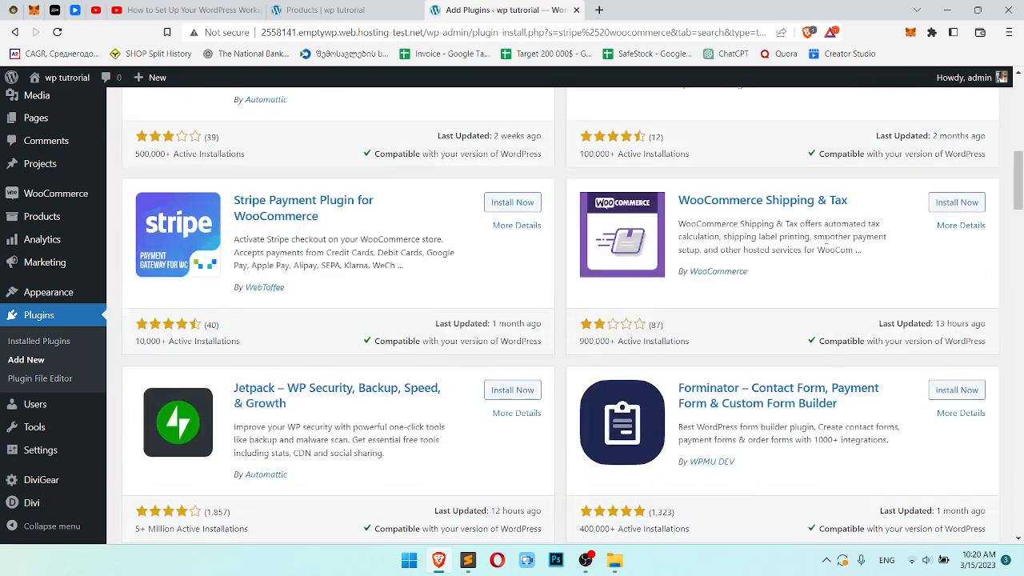
{"action": "scroll", "coordinate": [817, 242], "scroll_direction": "up", "scroll_amount": 7}
{"action": "scroll", "coordinate": [818, 242], "scroll_direction": "up", "scroll_amount": 5}
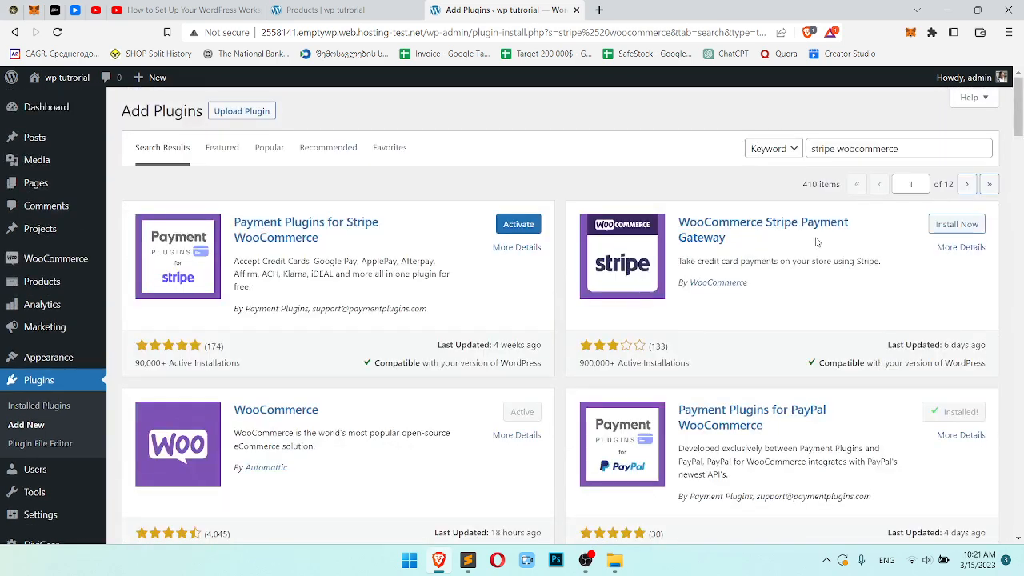
- Activate both the PayPal and the Stripe payment plugins for WooCommerce
{"action": "left_click", "coordinate": [518, 224]}
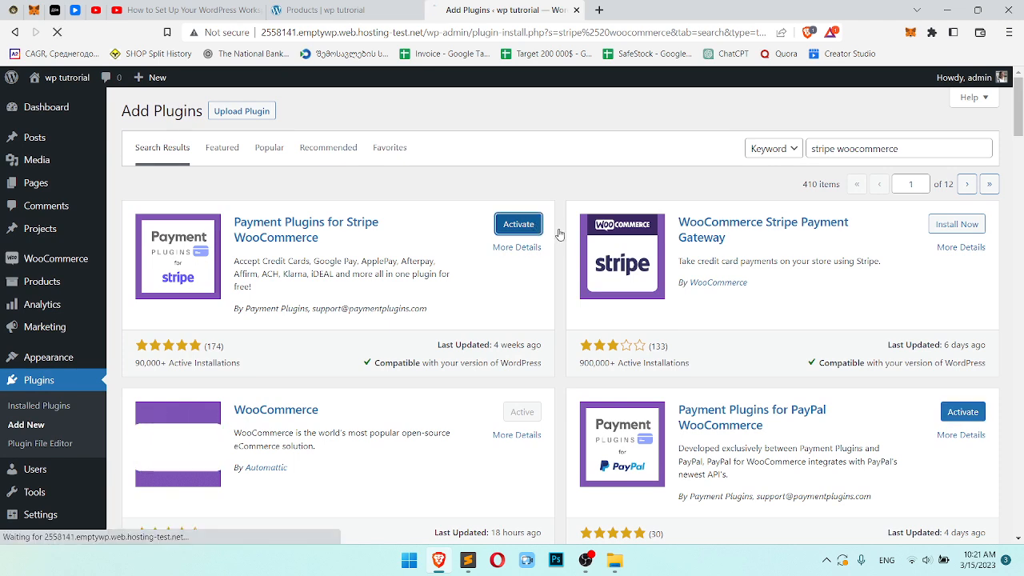
{"action": "left_click", "coordinate": [977, 410]}
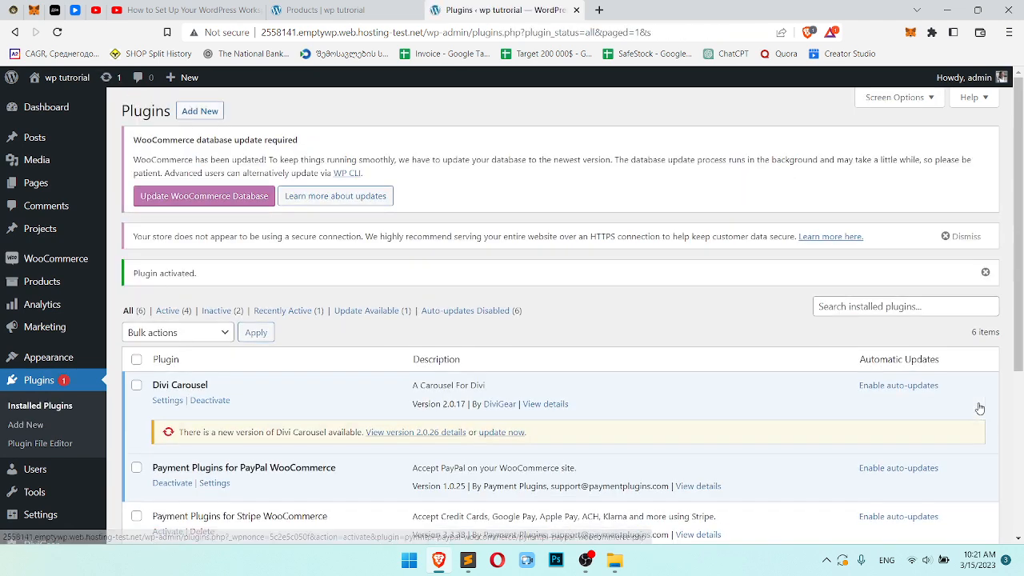
{"action": "scroll", "coordinate": [783, 323], "scroll_direction": "down", "scroll_amount": 4}
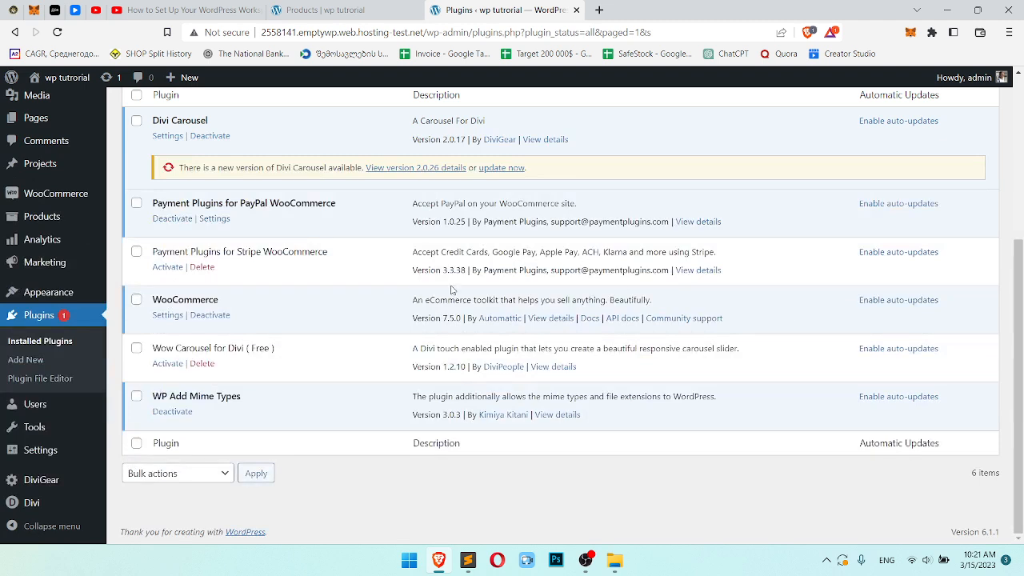
{"action": "left_click", "coordinate": [172, 267]}
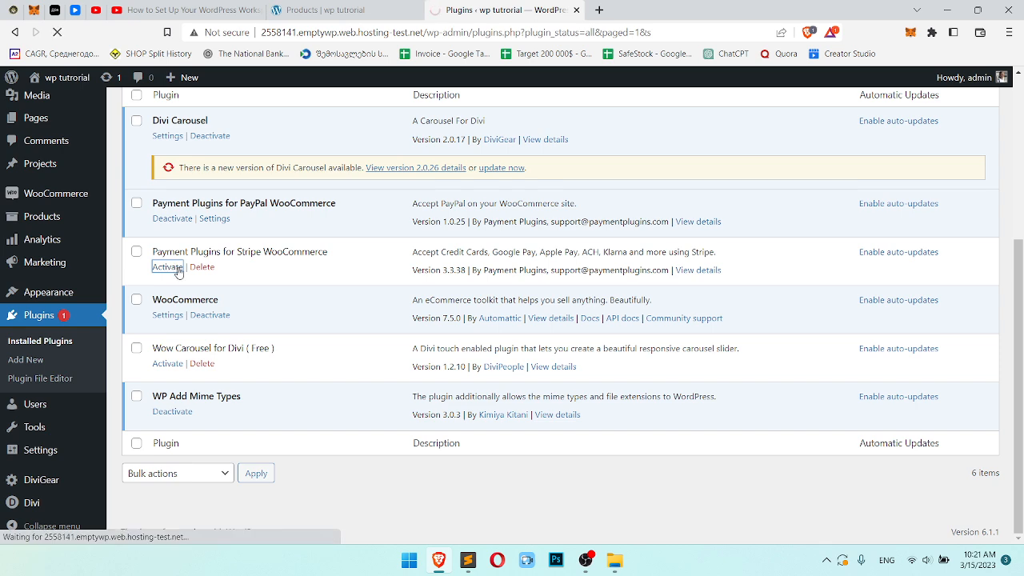
- Open the general WooCommerce settings, the PayPal plugin settings and the Stripe plugin settings in separate browser tabs
{"action": "scroll", "coordinate": [317, 257], "scroll_direction": "down", "scroll_amount": 1}
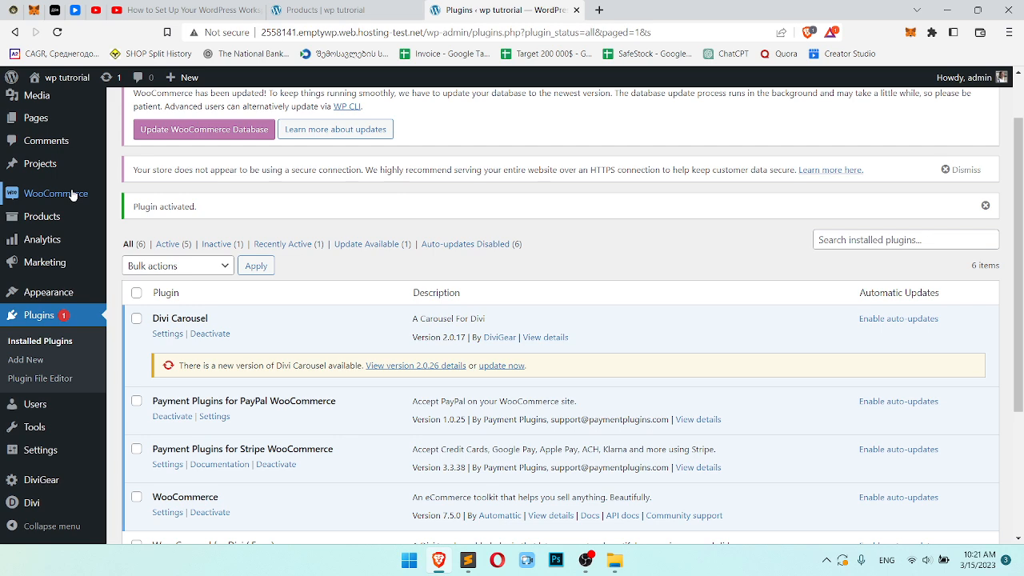
{"action": "mouse_move", "coordinate": [72, 194]}
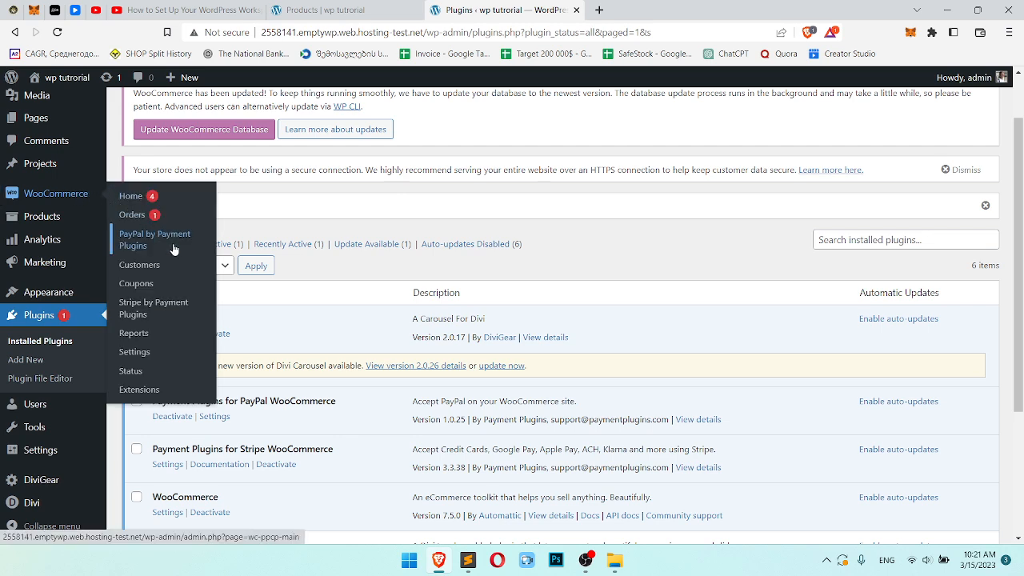
{"action": "middle_click", "coordinate": [149, 351]}
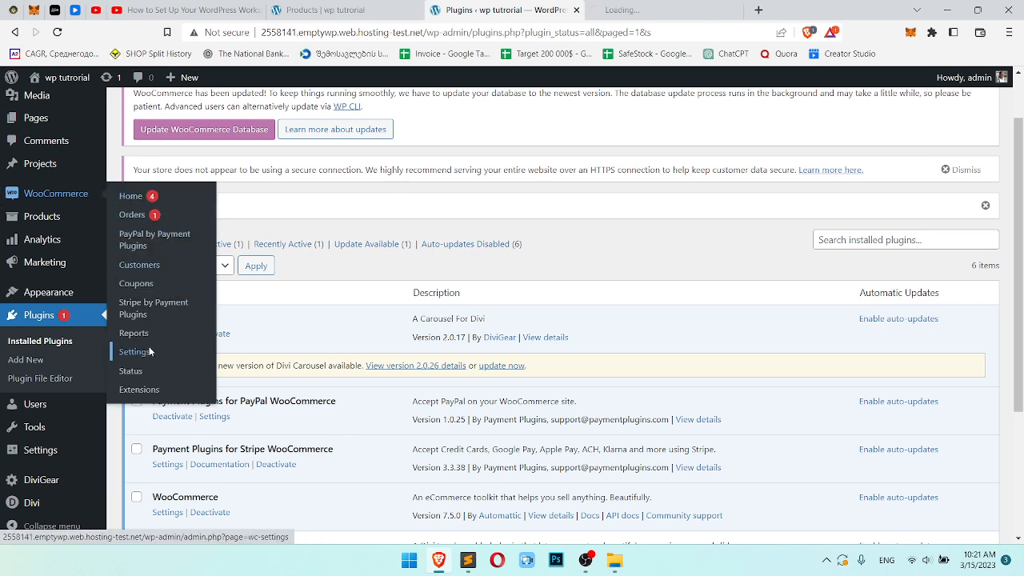
{"action": "scroll", "coordinate": [400, 240], "scroll_direction": "down", "scroll_amount": 3}
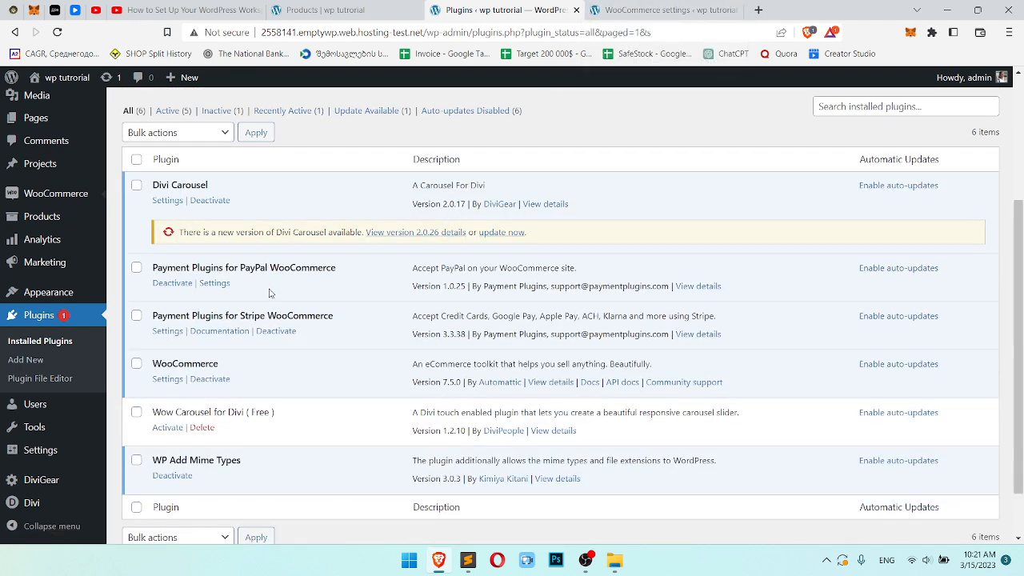
{"action": "middle_click", "coordinate": [230, 280]}
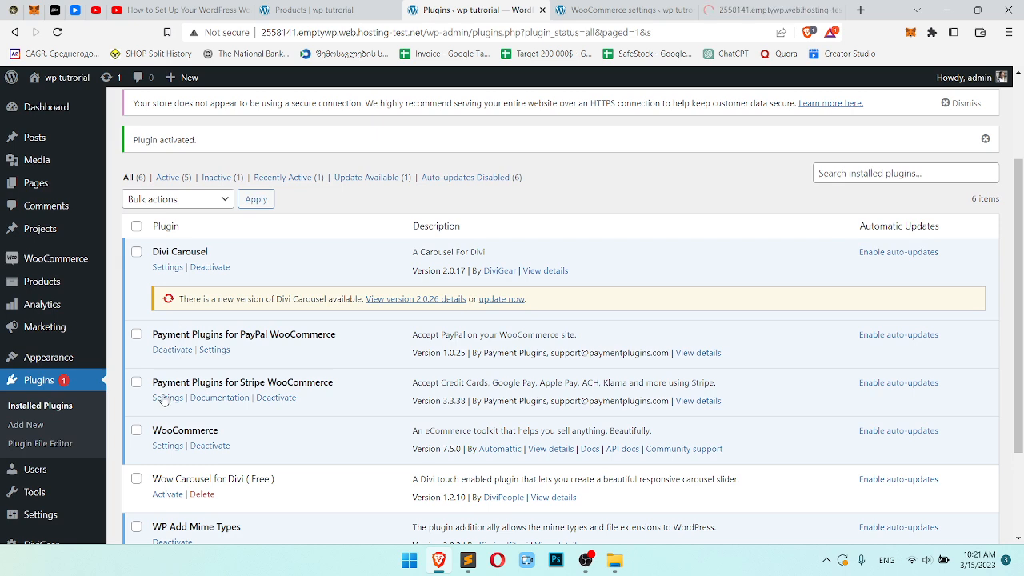
{"action": "middle_click", "coordinate": [164, 398]}
- Examine the account connection and API key options on the PayPal and Stripe API settings pages
{"action": "left_click", "coordinate": [679, 8]}
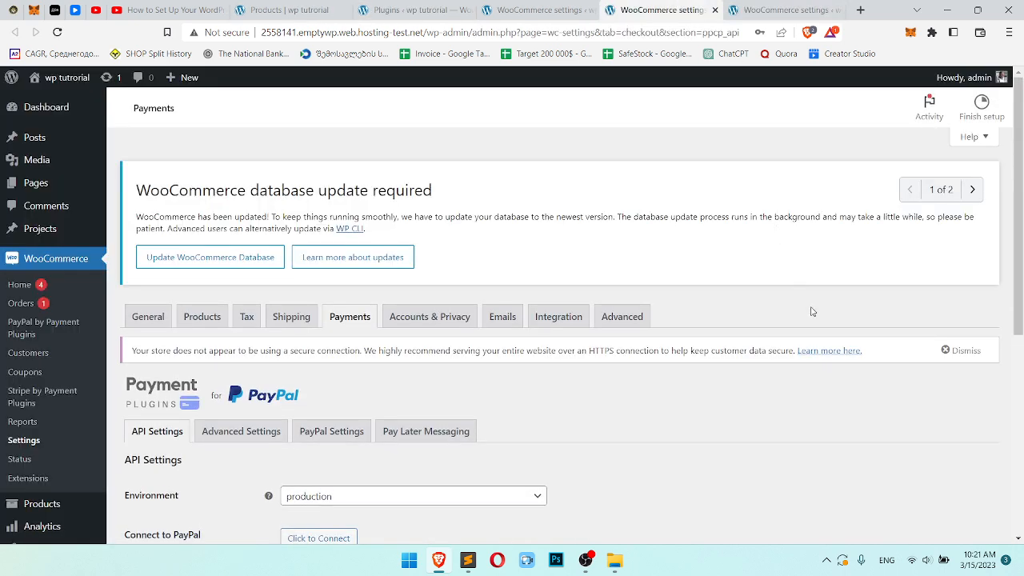
{"action": "scroll", "coordinate": [845, 160], "scroll_direction": "down", "scroll_amount": 3}
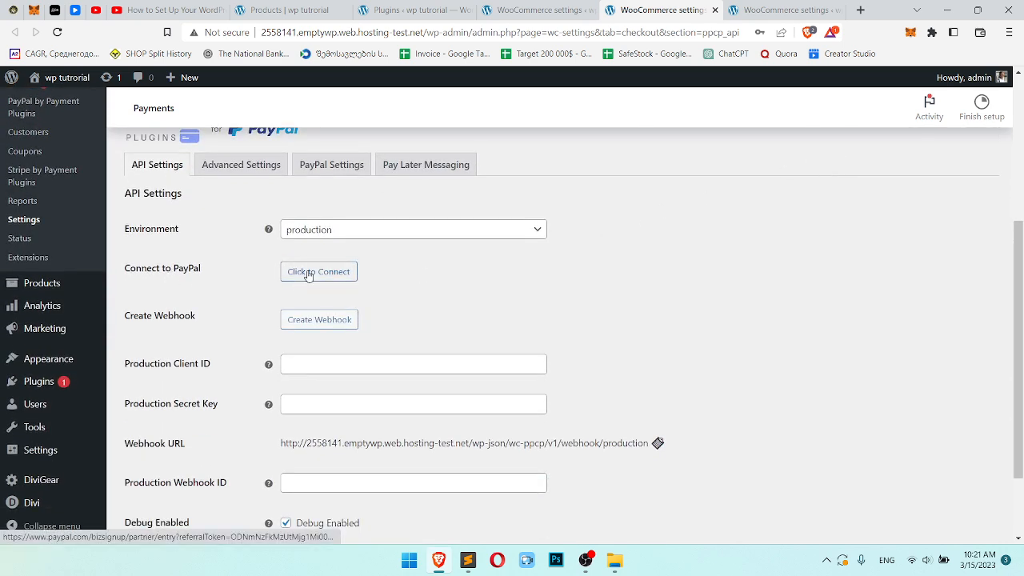
{"action": "key", "text": "ctrl+Tab"}
{"action": "scroll", "coordinate": [588, 255], "scroll_direction": "down", "scroll_amount": 3}
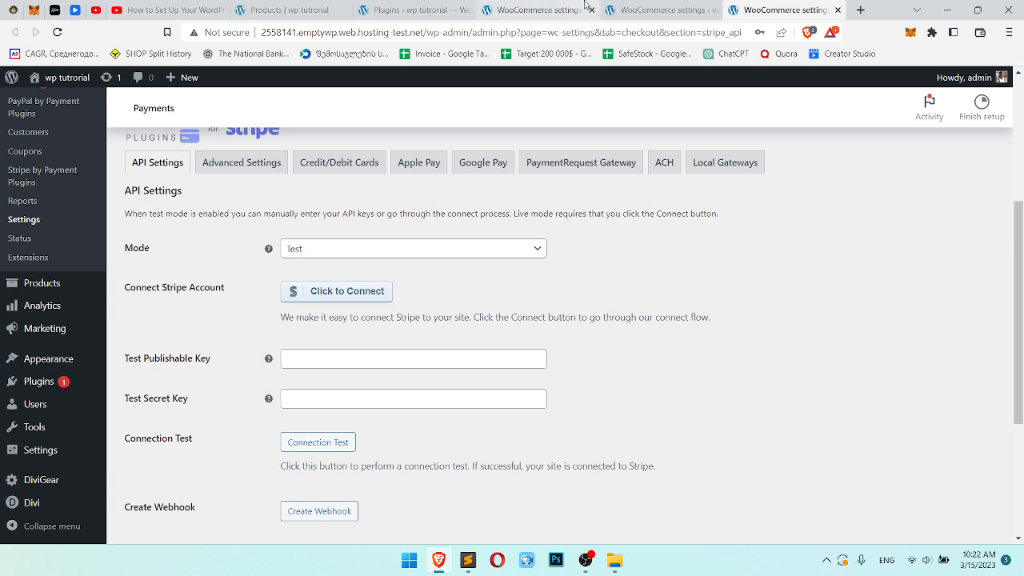
{"action": "key", "text": "ctrl+shift+Tab"}
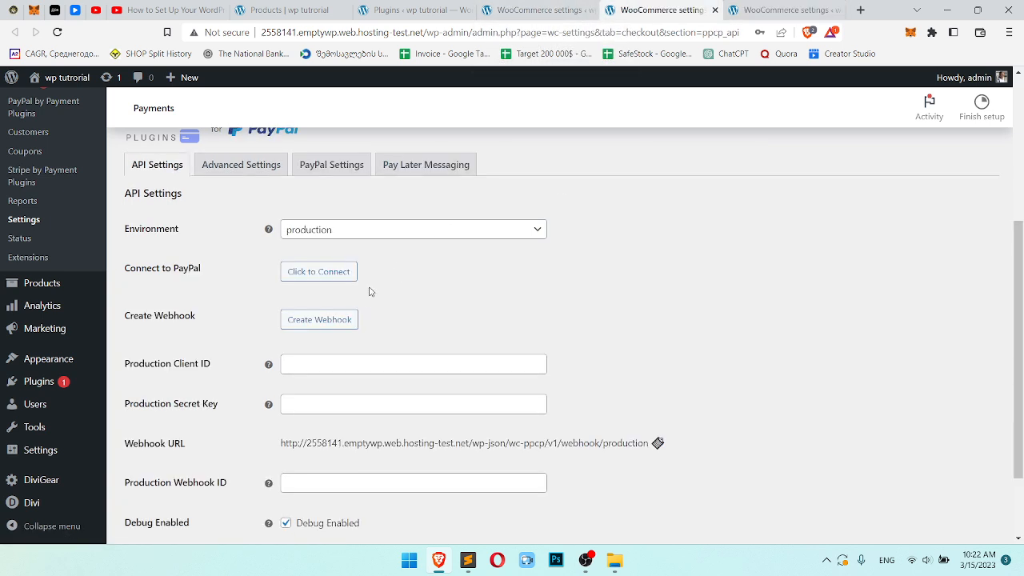
- Open the list of payment methods in the general WooCommerce settings
{"action": "left_click", "coordinate": [508, 8]}
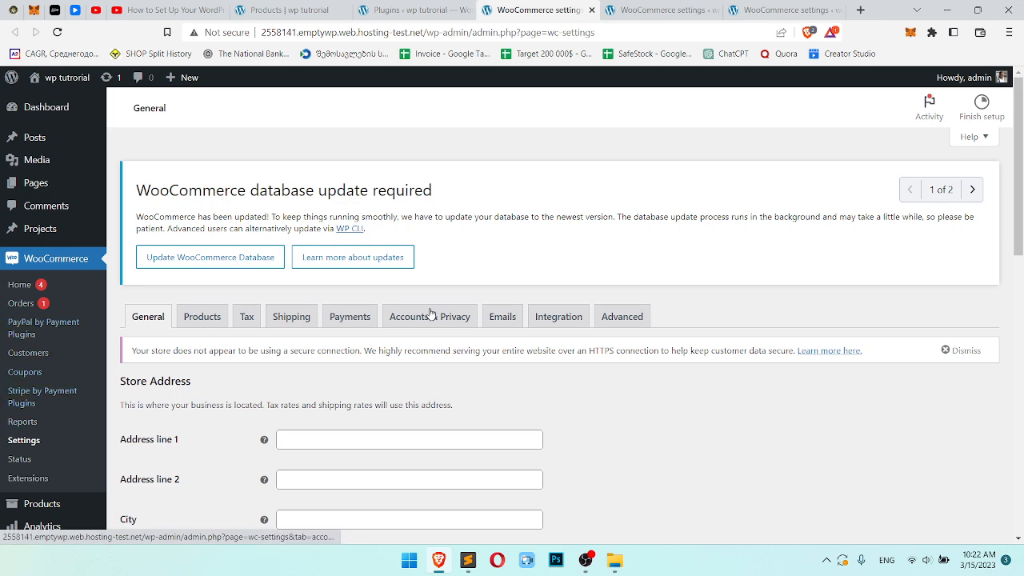
{"action": "scroll", "coordinate": [340, 311], "scroll_direction": "down", "scroll_amount": 1}
{"action": "left_click", "coordinate": [352, 250]}
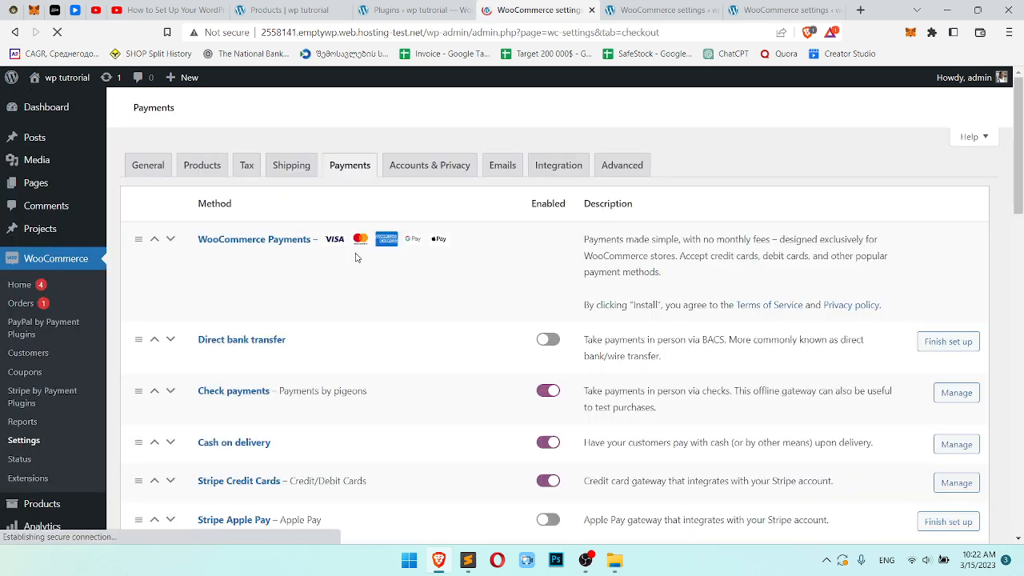
{"action": "scroll", "coordinate": [658, 281], "scroll_direction": "down", "scroll_amount": 3}
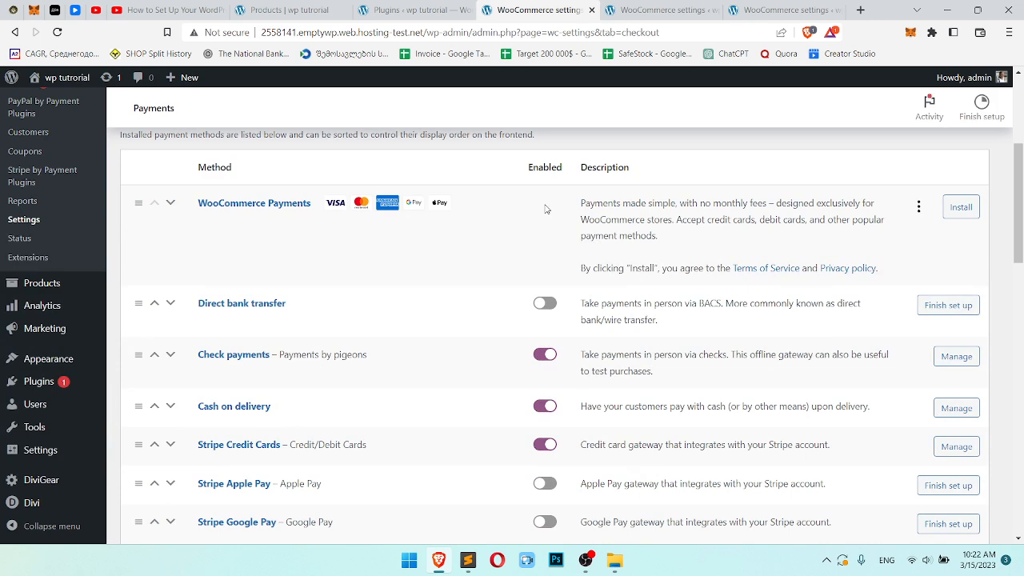
- Disable the Cash on delivery, Stripe Credit Cards and Check payments methods
{"action": "scroll", "coordinate": [547, 209], "scroll_direction": "down", "scroll_amount": 2}
{"action": "left_click", "coordinate": [546, 272]}
{"action": "left_click", "coordinate": [547, 311]}
{"action": "left_click", "coordinate": [548, 222]}
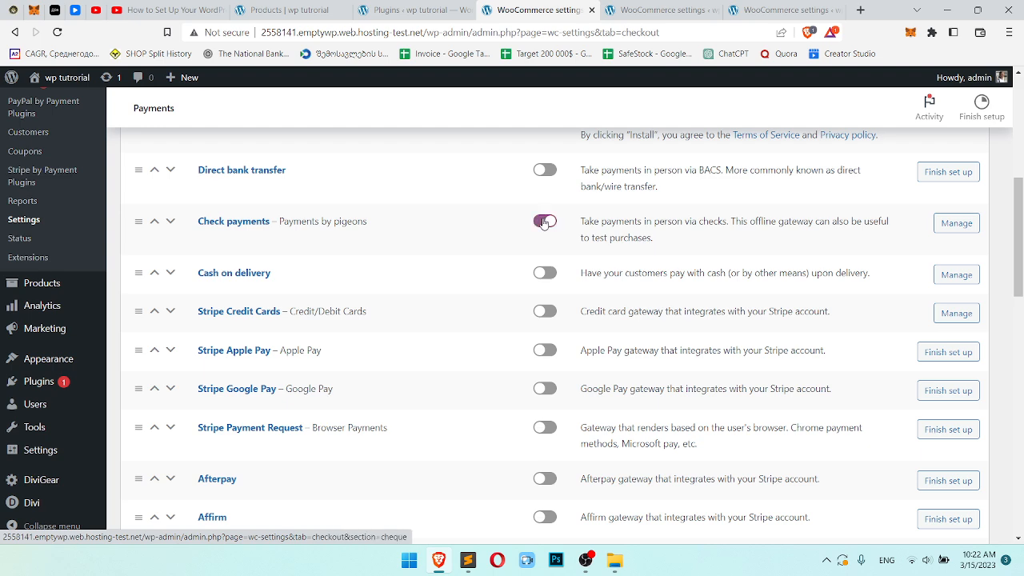
{"action": "left_click", "coordinate": [544, 222]}
{"action": "scroll", "coordinate": [531, 256], "scroll_direction": "down", "scroll_amount": 1}
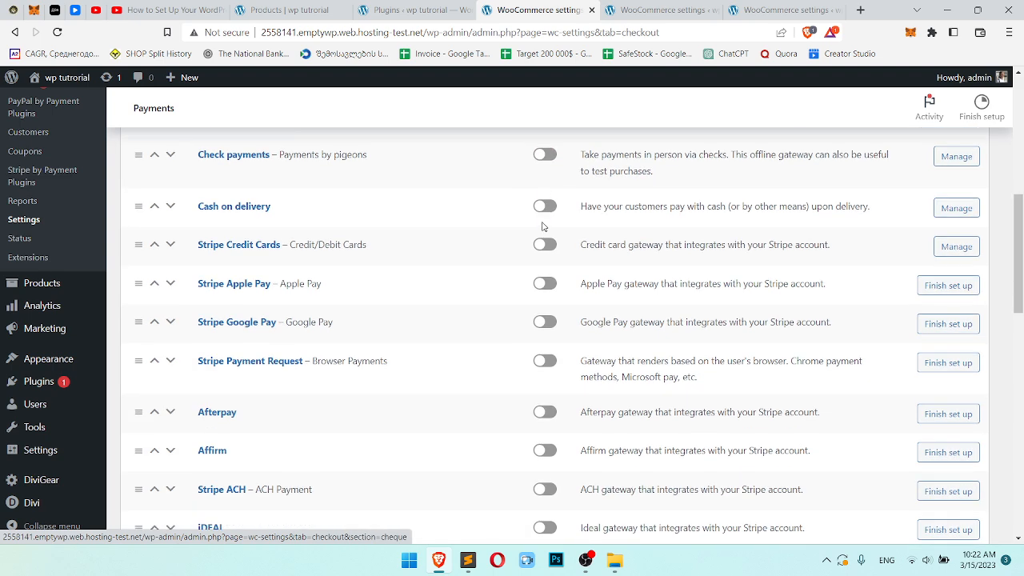
- Enable the Cash on delivery method again and open its settings
{"action": "scroll", "coordinate": [526, 270], "scroll_direction": "up", "scroll_amount": 2}
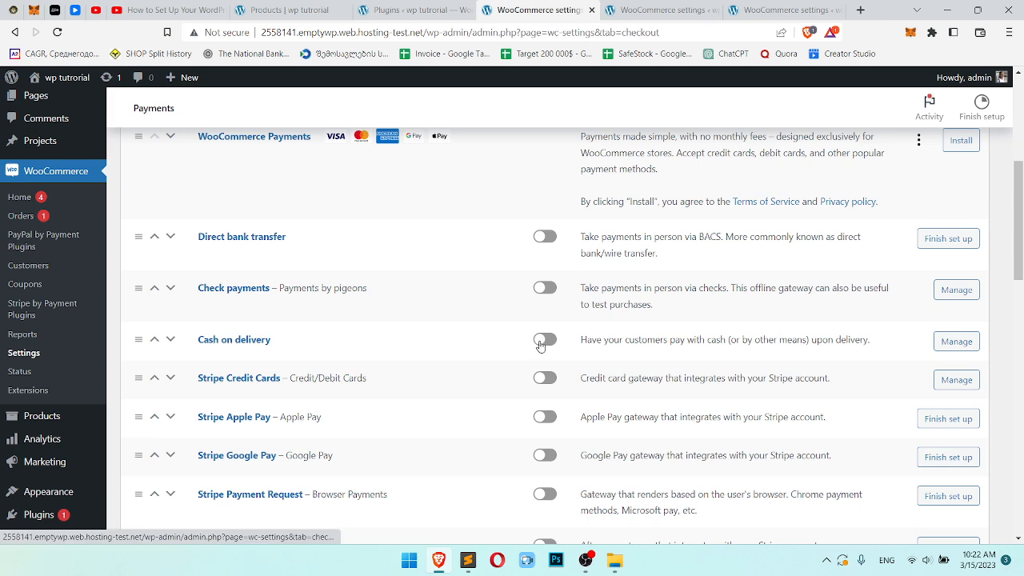
{"action": "left_click", "coordinate": [544, 342]}
{"action": "left_click", "coordinate": [258, 344]}
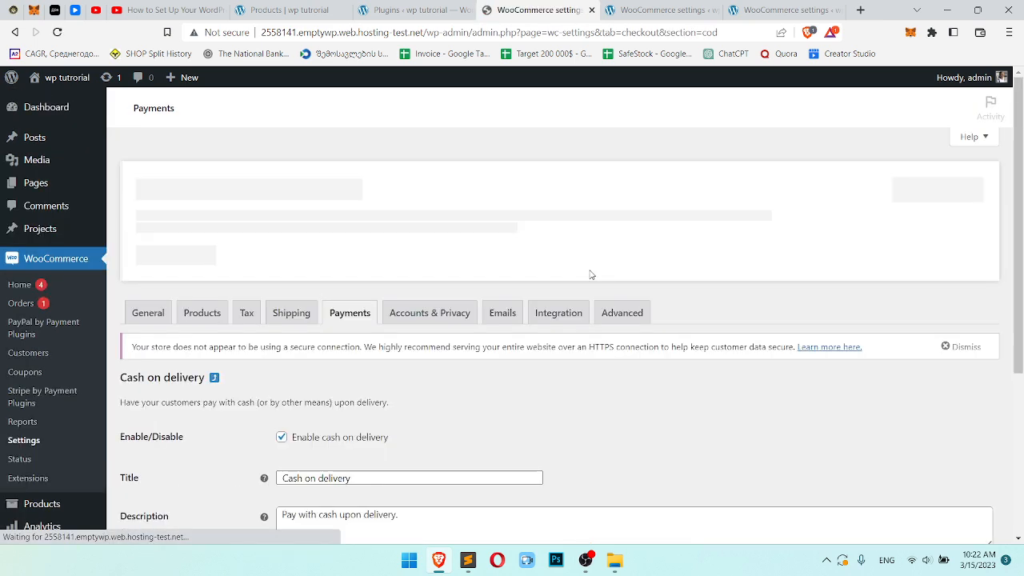
- Change the payment method's title to "Cash on delivery custom title"
{"action": "scroll", "coordinate": [539, 268], "scroll_direction": "down", "scroll_amount": 3}
{"action": "left_click", "coordinate": [381, 220]}
{"action": "mouse_move", "coordinate": [397, 223]}
{"action": "left_mouse_down"}
{"action": "mouse_move", "coordinate": [295, 223]}
{"action": "mouse_move", "coordinate": [392, 237]}
{"action": "left_mouse_up"}
{"action": "type", "text": "custom title"}
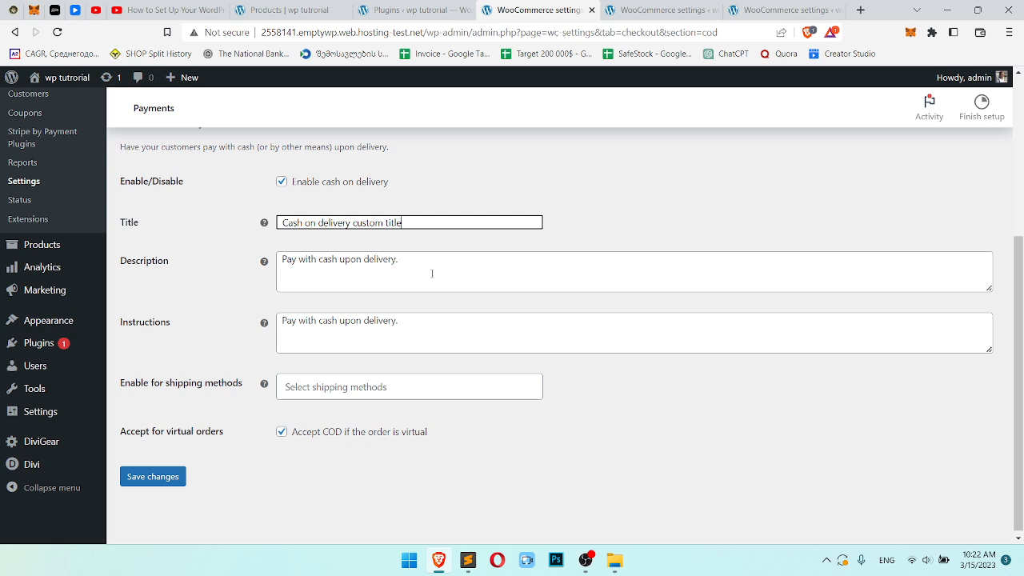
- Examine the Cash on delivery description, instructions and the shipping methods it can be limited to
{"action": "left_click_drag", "start_coordinate": [398, 259], "coordinate": [304, 260]}
{"action": "left_click_drag", "start_coordinate": [427, 328], "coordinate": [283, 317]}
{"action": "left_click", "coordinate": [332, 320]}
{"action": "left_click", "coordinate": [362, 386]}
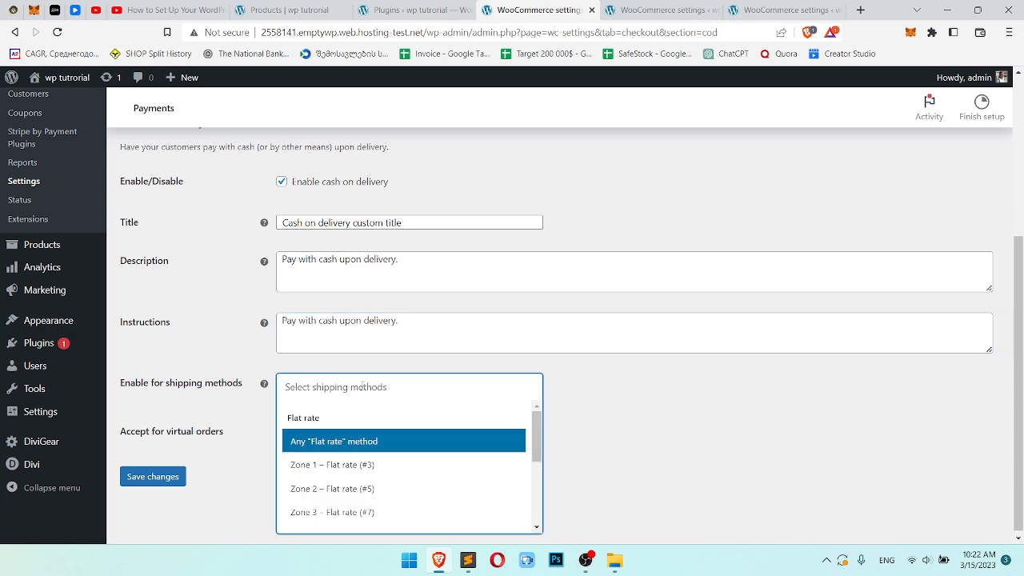
{"action": "scroll", "coordinate": [420, 436], "scroll_direction": "down", "scroll_amount": 2}
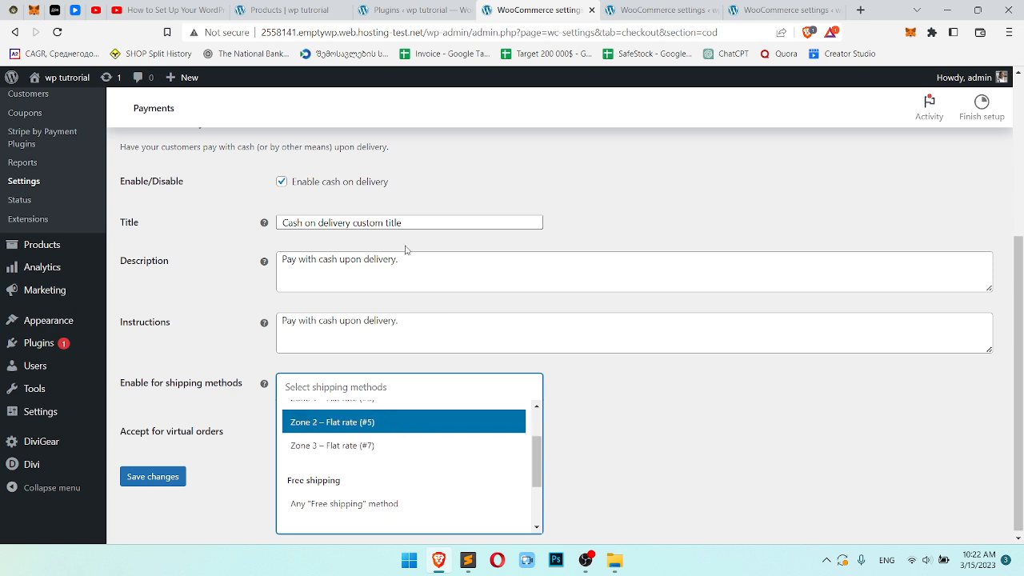
{"action": "scroll", "coordinate": [393, 459], "scroll_direction": "up", "scroll_amount": 2}
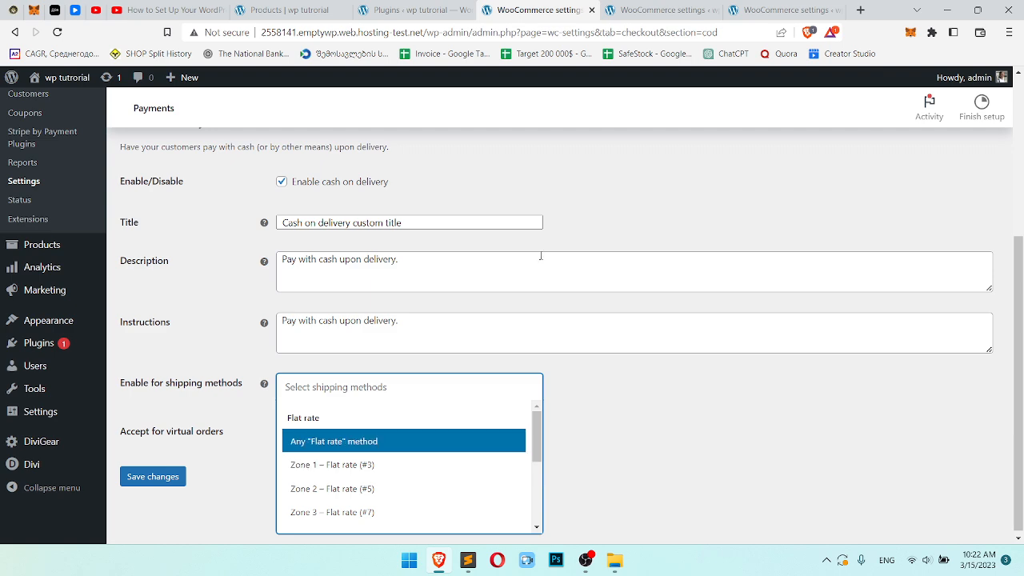
{"action": "left_click", "coordinate": [580, 234]}
{"action": "scroll", "coordinate": [215, 193], "scroll_direction": "up", "scroll_amount": 3}
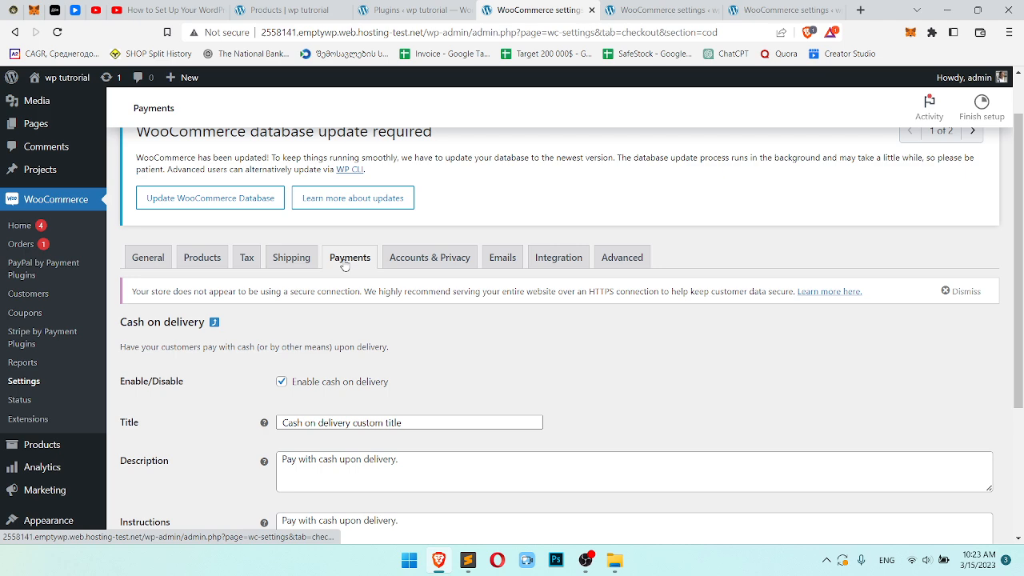
{"action": "scroll", "coordinate": [443, 291], "scroll_direction": "down", "scroll_amount": 3}
{"action": "left_click", "coordinate": [350, 387]}
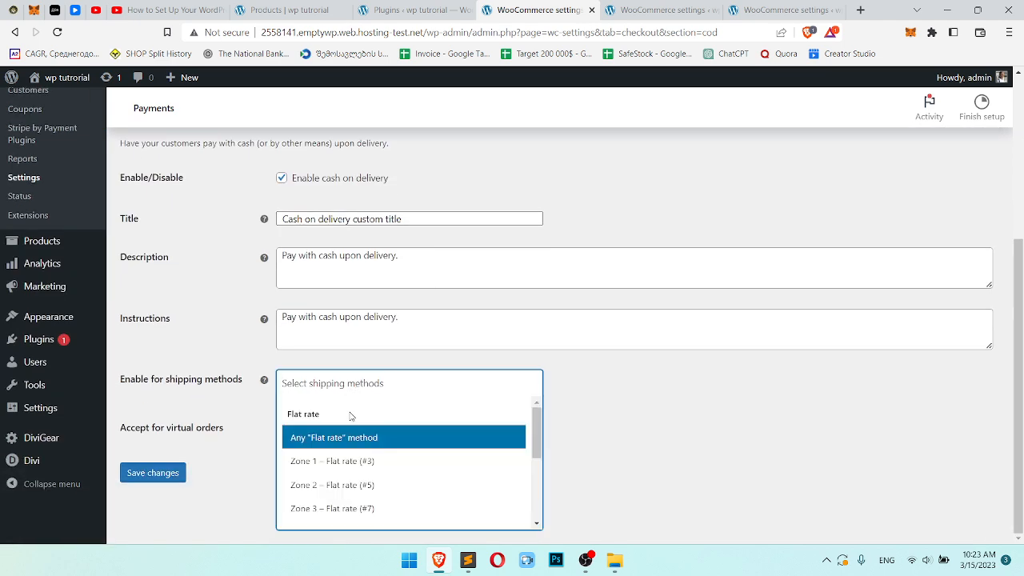
- Leave the Cash on delivery settings without saving and return to the list of payment methods
{"action": "left_click", "coordinate": [635, 226]}
{"action": "scroll", "coordinate": [596, 264], "scroll_direction": "up", "scroll_amount": 4}
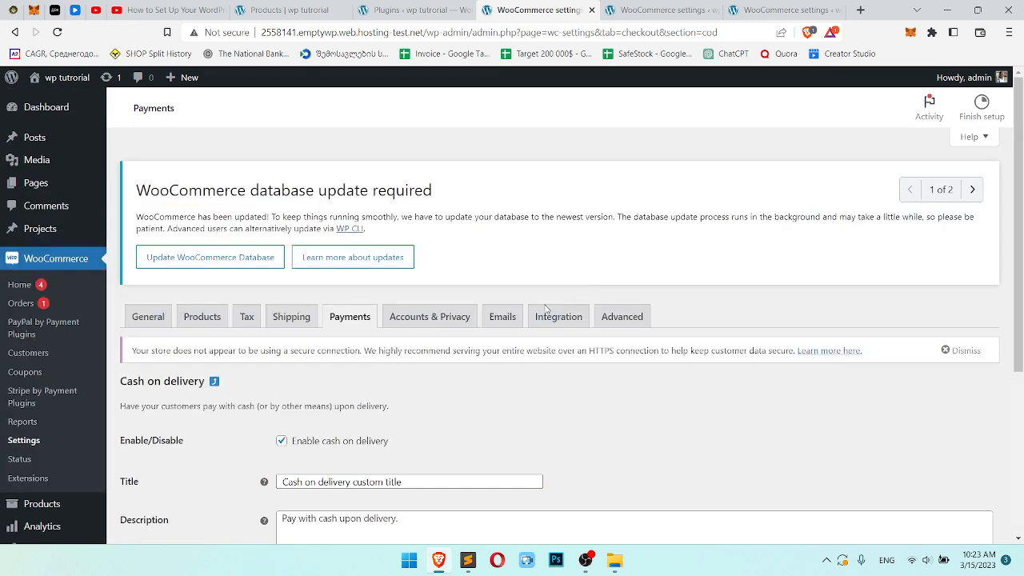
{"action": "left_click", "coordinate": [349, 323]}
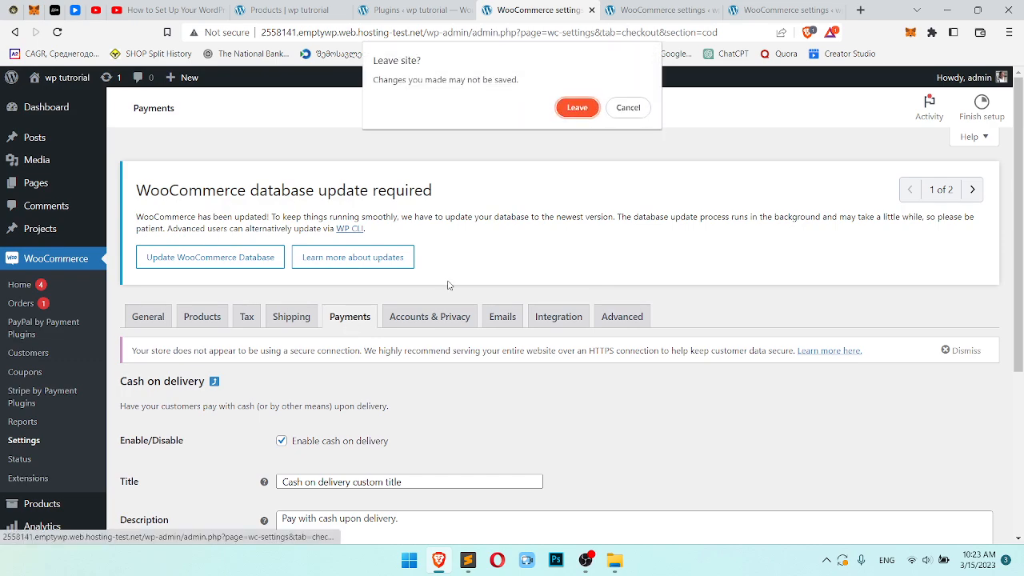
{"action": "left_click", "coordinate": [578, 109]}
- Enable the Stripe Credit Cards, Afterpay and Klarna payment methods
{"action": "scroll", "coordinate": [590, 298], "scroll_direction": "down", "scroll_amount": 4}
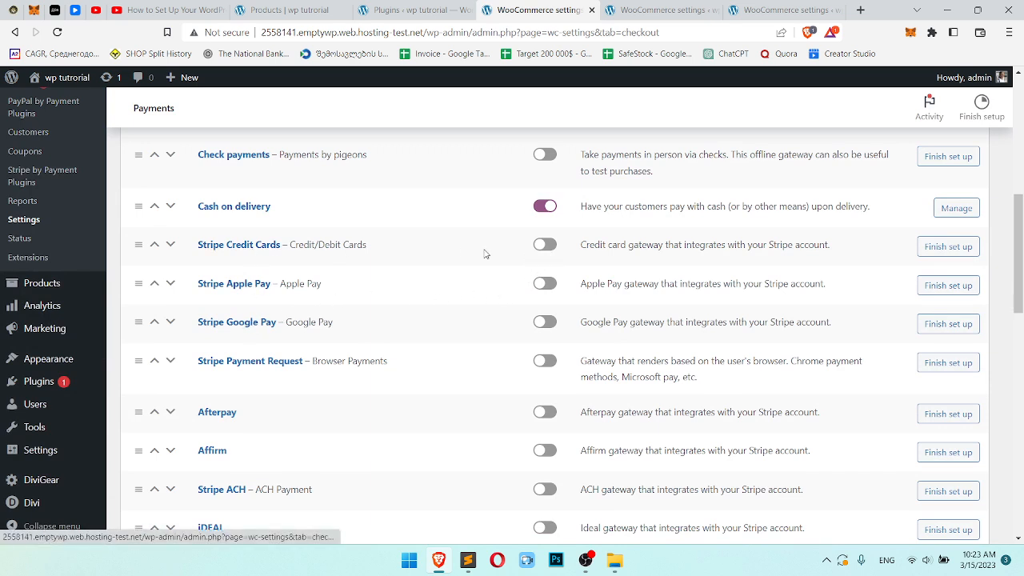
{"action": "left_click", "coordinate": [545, 247]}
{"action": "scroll", "coordinate": [541, 263], "scroll_direction": "down", "scroll_amount": 3}
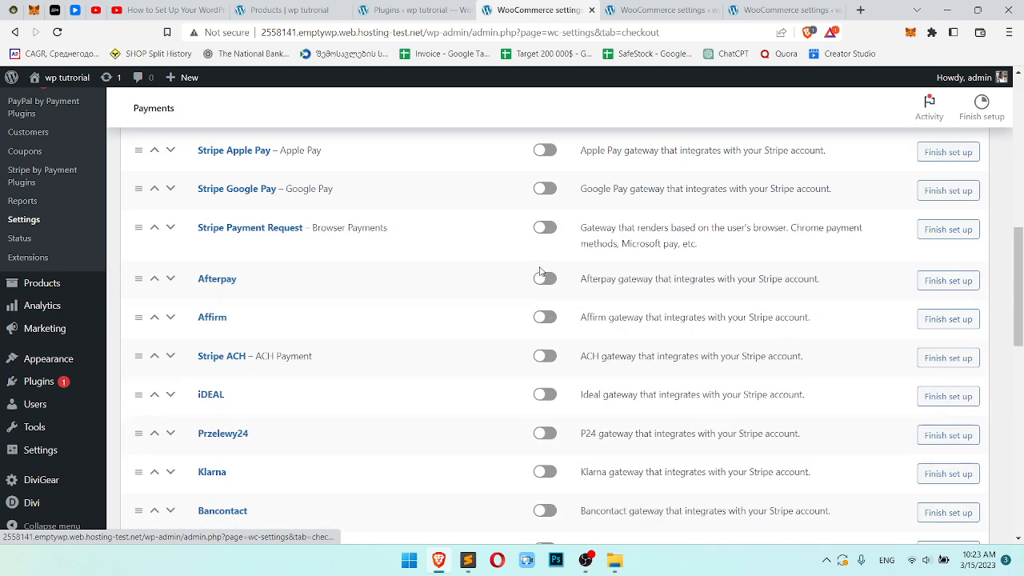
{"action": "left_click", "coordinate": [544, 212]}
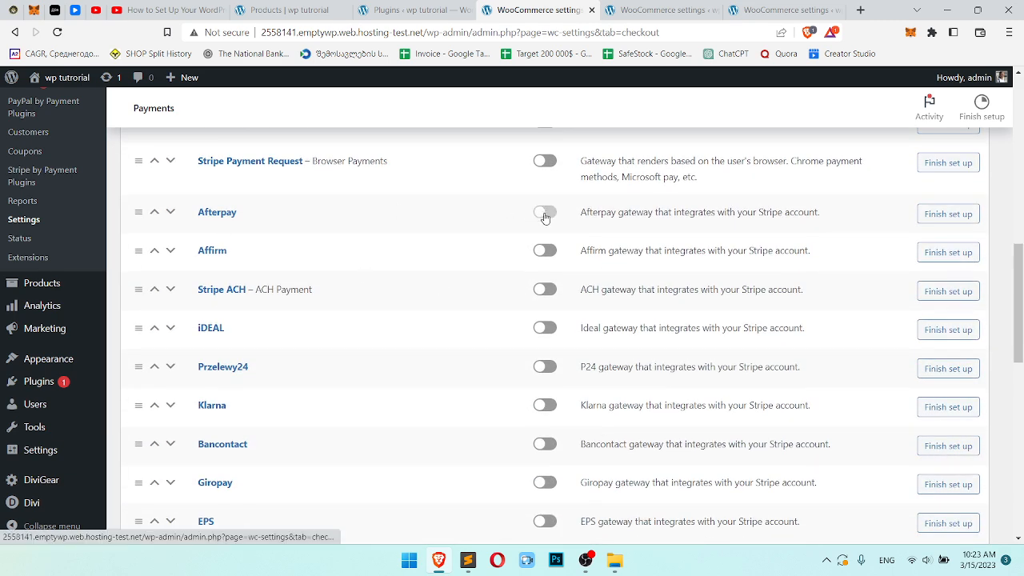
{"action": "scroll", "coordinate": [541, 256], "scroll_direction": "down", "scroll_amount": 1}
{"action": "left_click", "coordinate": [544, 338]}
{"action": "scroll", "coordinate": [550, 338], "scroll_direction": "down", "scroll_amount": 2}
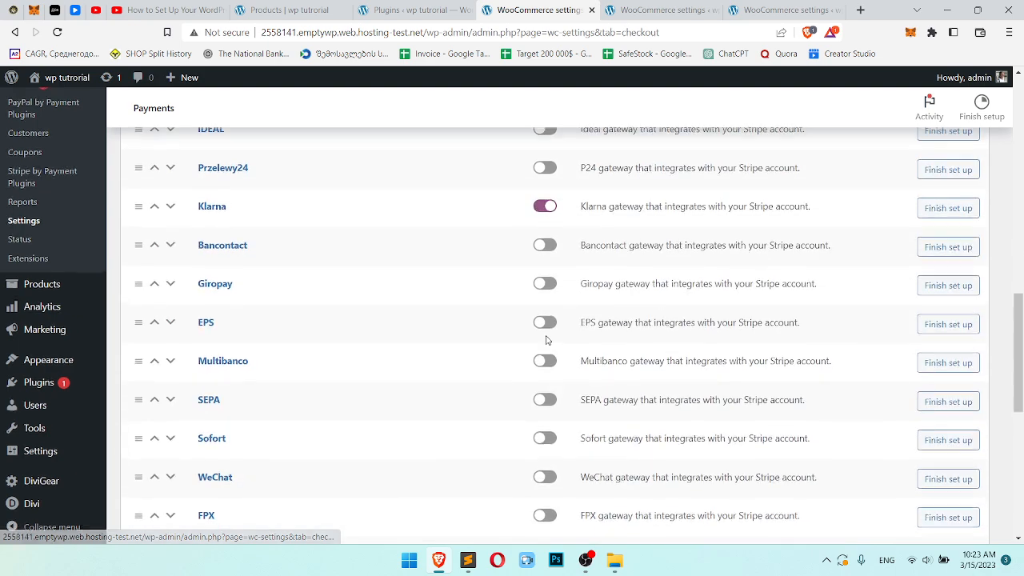
- Review the available payment methods and check the Payment Plugins for Stripe WooCommerce entry among the installed plugins
{"action": "scroll", "coordinate": [212, 327], "scroll_direction": "up", "scroll_amount": 5}
{"action": "scroll", "coordinate": [216, 342], "scroll_direction": "down", "scroll_amount": 2}
{"action": "scroll", "coordinate": [215, 341], "scroll_direction": "down", "scroll_amount": 1}
{"action": "scroll", "coordinate": [224, 352], "scroll_direction": "up", "scroll_amount": 4}
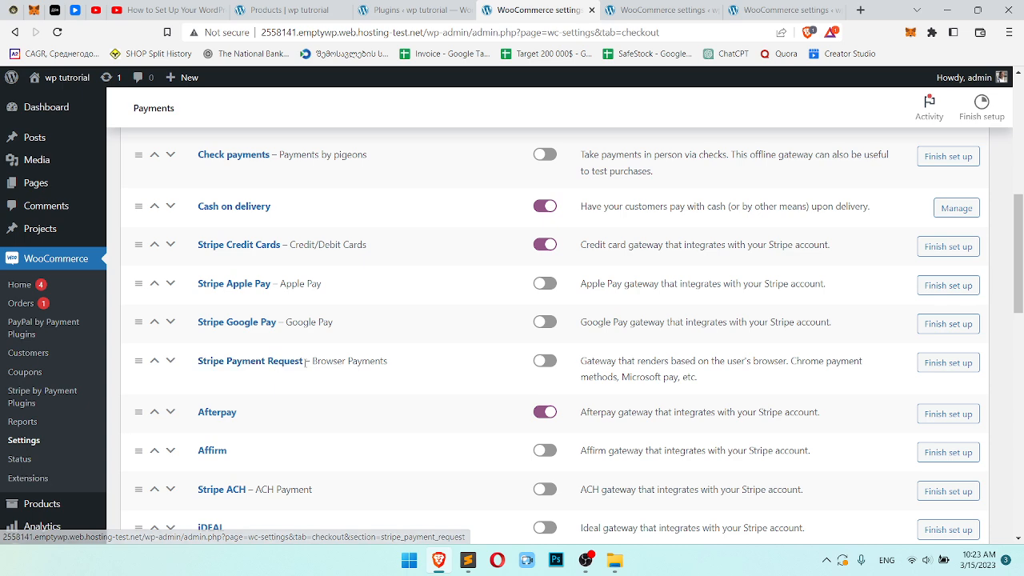
{"action": "key", "text": "ctrl+shift+Tab"}
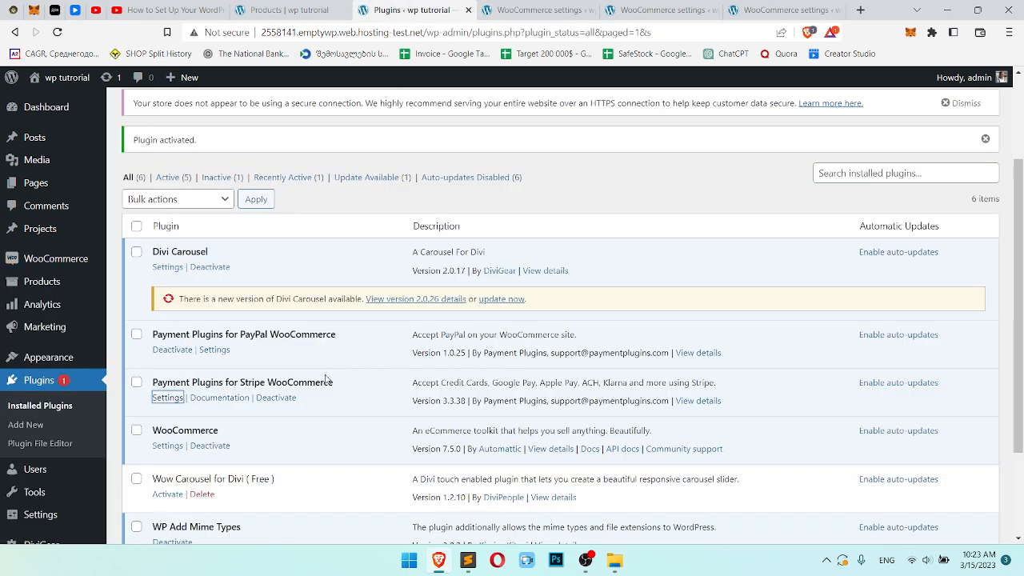
{"action": "left_click_drag", "start_coordinate": [351, 381], "coordinate": [144, 384]}
{"action": "left_click", "coordinate": [144, 385]}
{"action": "key", "text": "ctrl+Tab"}
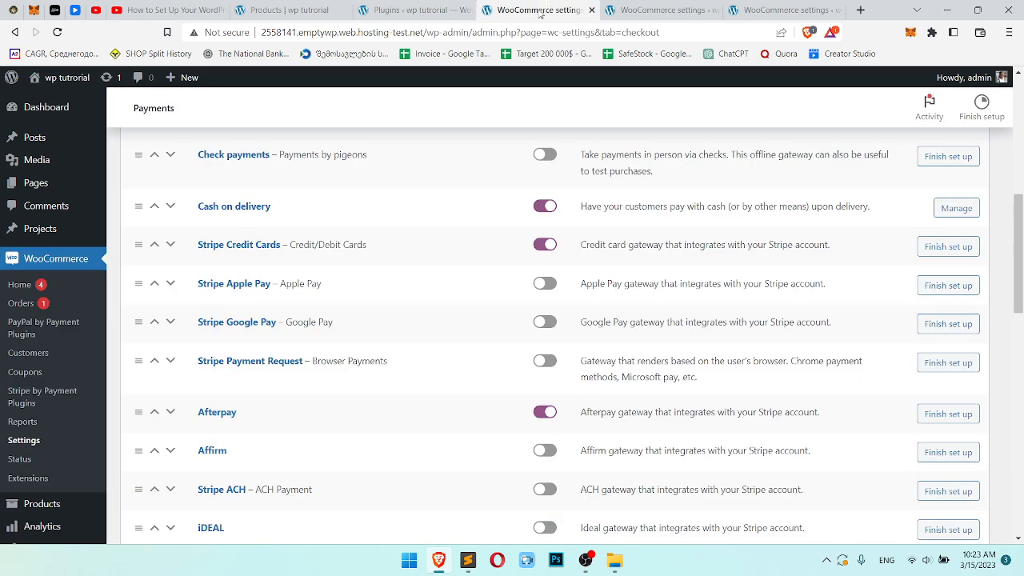
- Enable the PayPal Gateway and OXXO payment methods and save the payment settings
{"action": "scroll", "coordinate": [441, 251], "scroll_direction": "down", "scroll_amount": 5}
{"action": "scroll", "coordinate": [441, 261], "scroll_direction": "down", "scroll_amount": 7}
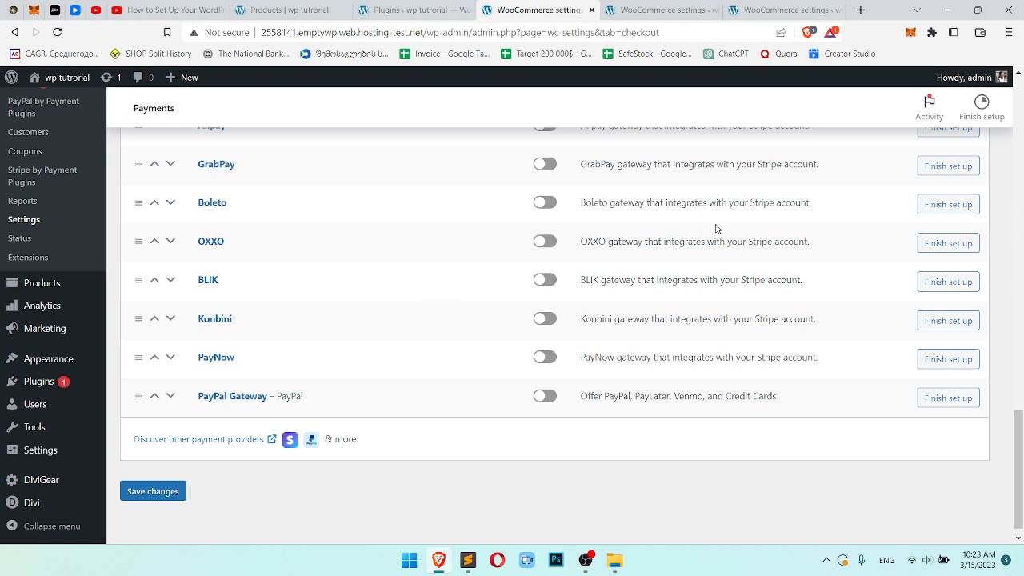
{"action": "left_click_drag", "start_coordinate": [619, 203], "coordinate": [811, 205]}
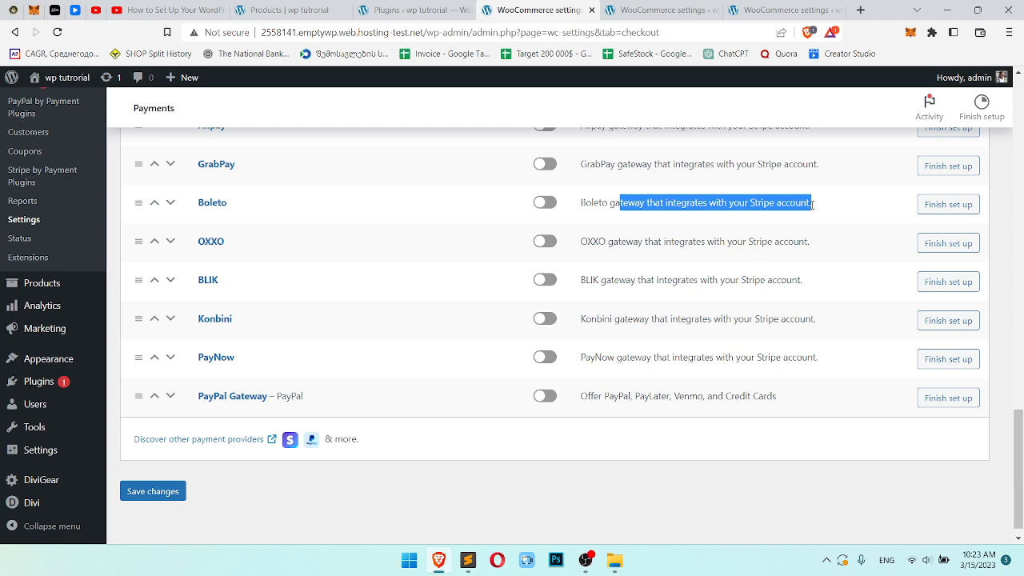
{"action": "left_click", "coordinate": [812, 209]}
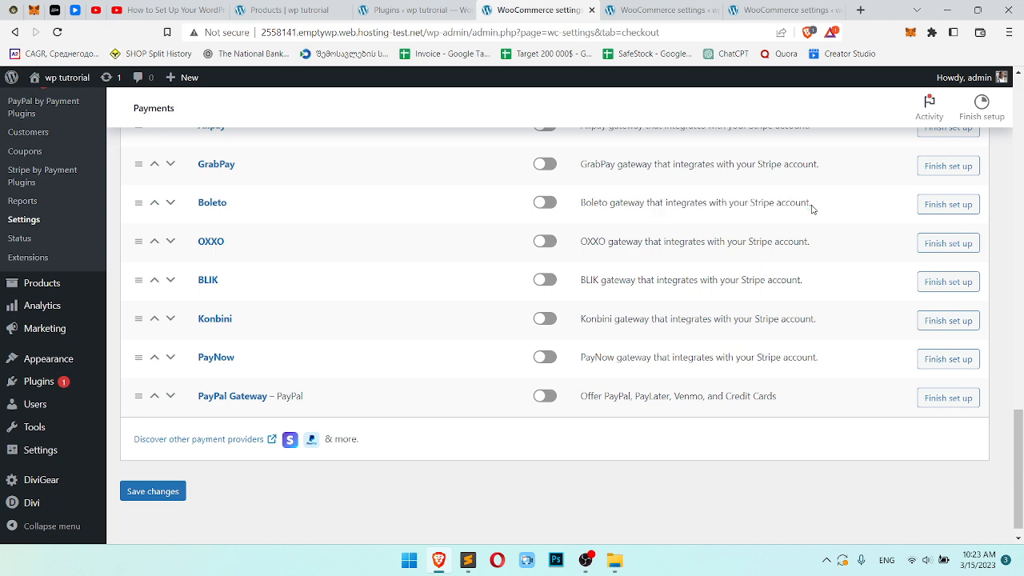
{"action": "left_click", "coordinate": [544, 397]}
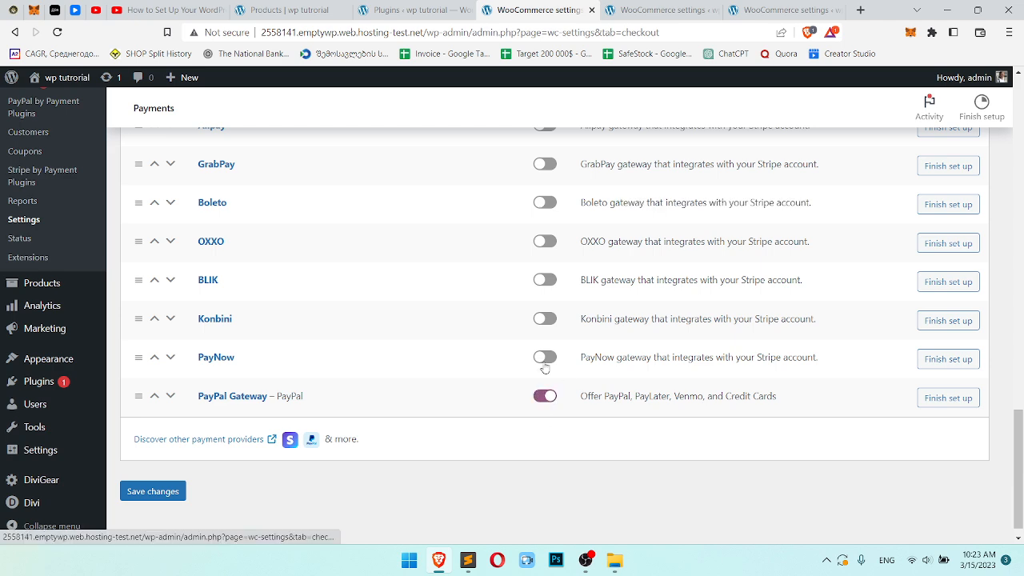
{"action": "left_click", "coordinate": [545, 241]}
{"action": "scroll", "coordinate": [528, 320], "scroll_direction": "up", "scroll_amount": 7}
{"action": "scroll", "coordinate": [496, 344], "scroll_direction": "up", "scroll_amount": 6}
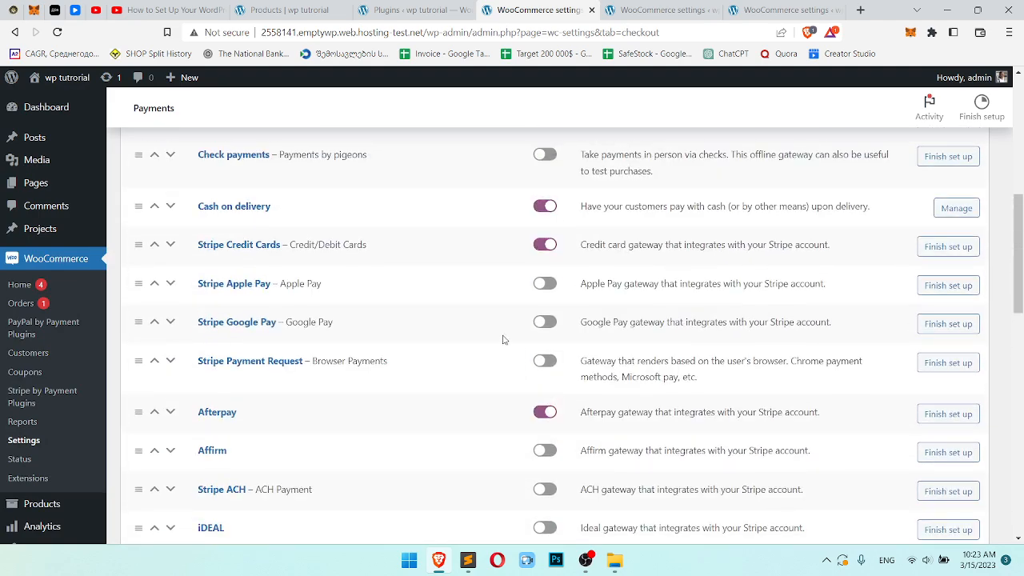
{"action": "scroll", "coordinate": [480, 396], "scroll_direction": "down", "scroll_amount": 12}
{"action": "scroll", "coordinate": [416, 402], "scroll_direction": "down", "scroll_amount": 2}
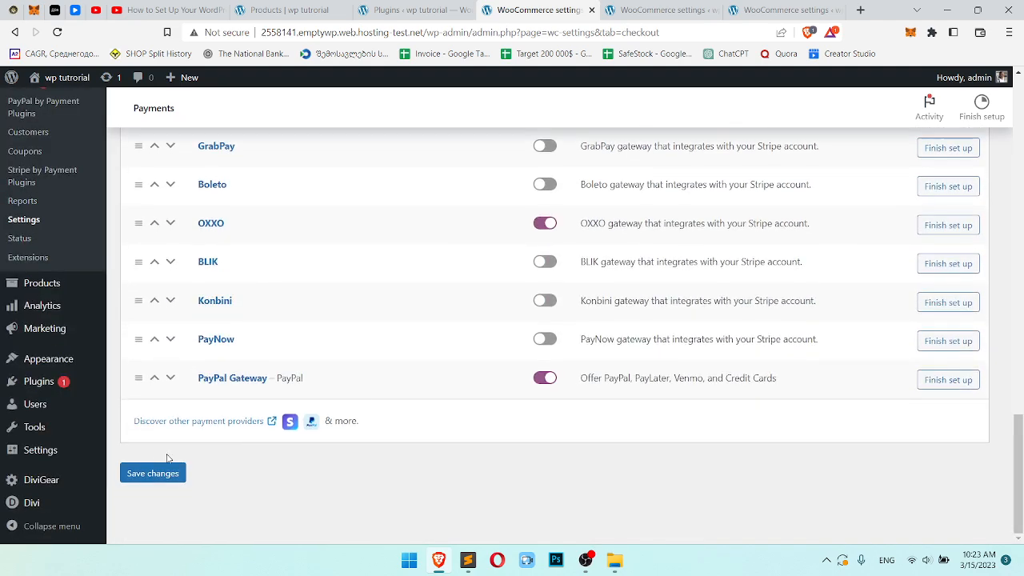
{"action": "left_click", "coordinate": [154, 472]}
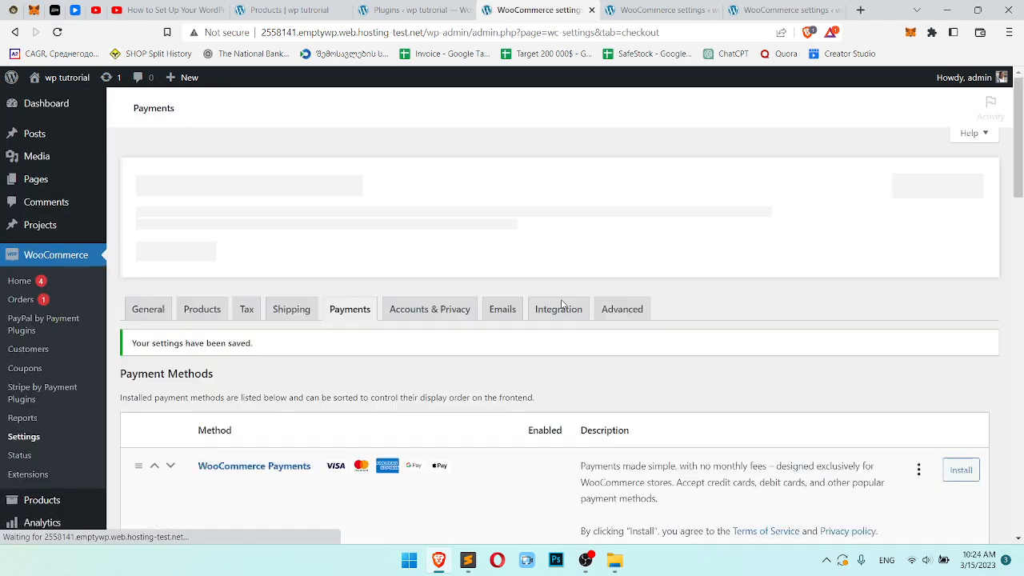
- Switch to the storefront, open the cart and proceed to checkout
{"action": "scroll", "coordinate": [498, 312], "scroll_direction": "down", "scroll_amount": 4}
{"action": "scroll", "coordinate": [646, 353], "scroll_direction": "up", "scroll_amount": 2}
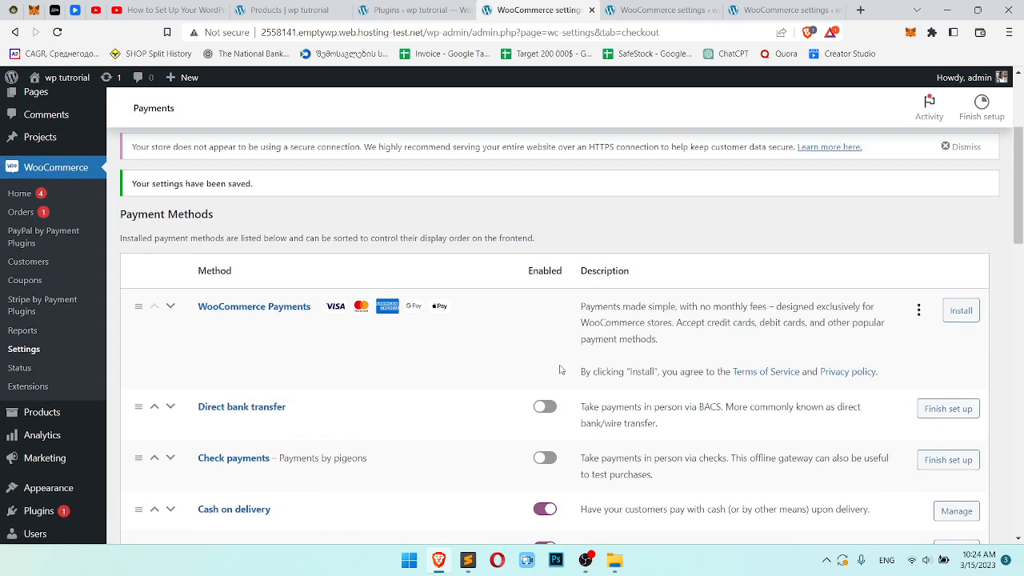
{"action": "left_click", "coordinate": [964, 315]}
{"action": "left_click", "coordinate": [297, 10]}
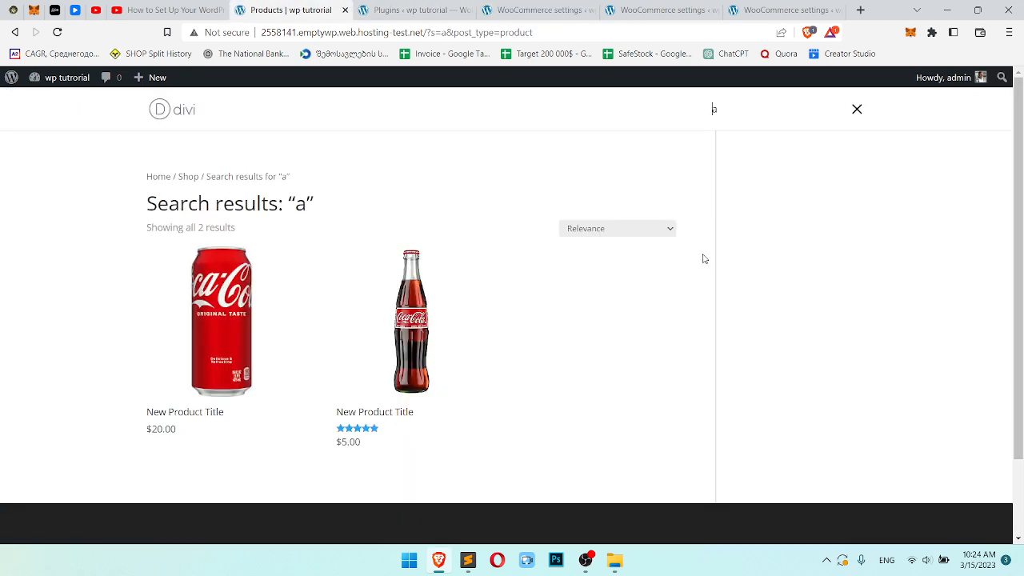
{"action": "left_click", "coordinate": [428, 334]}
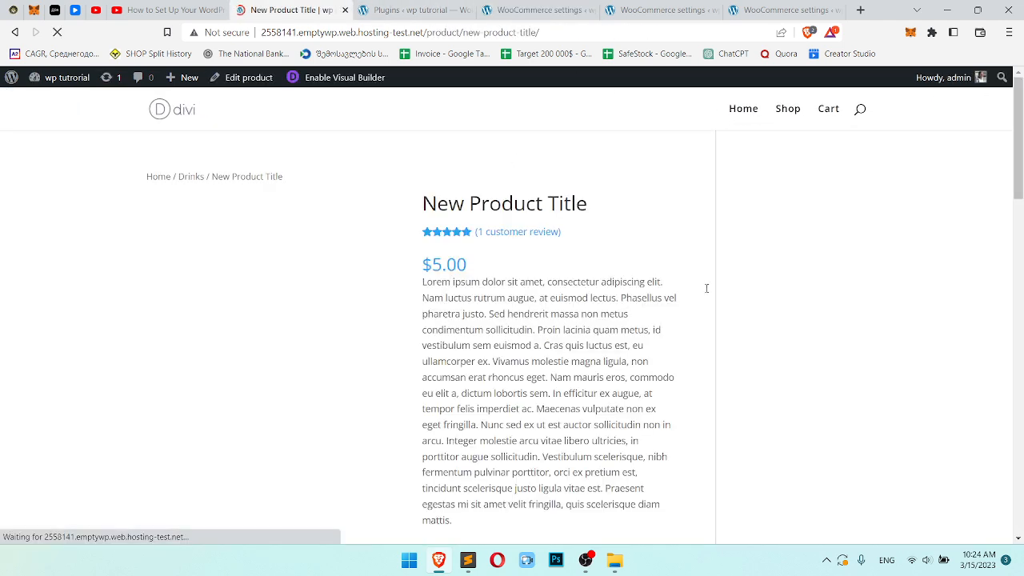
{"action": "left_click", "coordinate": [829, 111]}
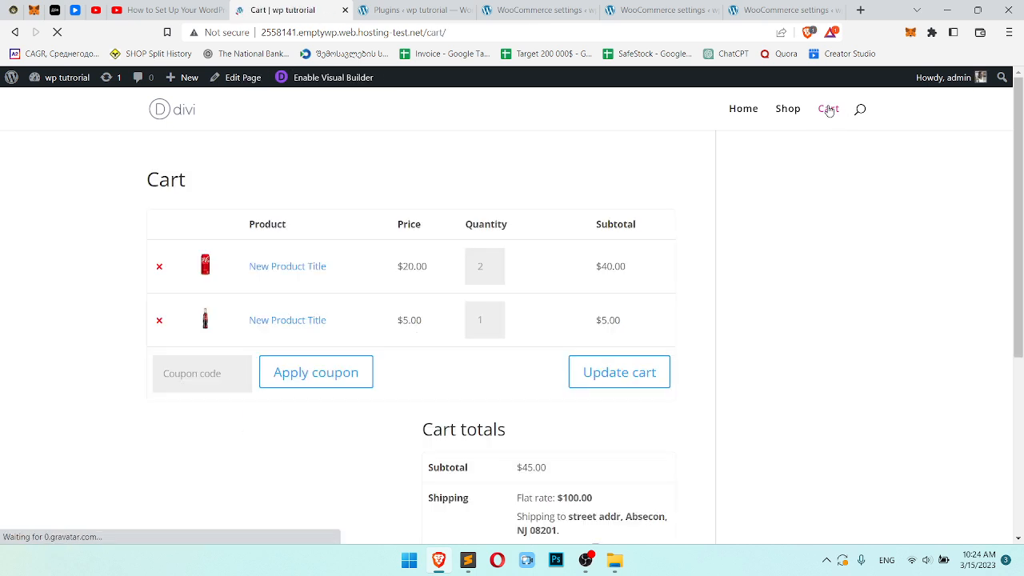
{"action": "scroll", "coordinate": [631, 261], "scroll_direction": "down", "scroll_amount": 3}
{"action": "left_click", "coordinate": [594, 443]}
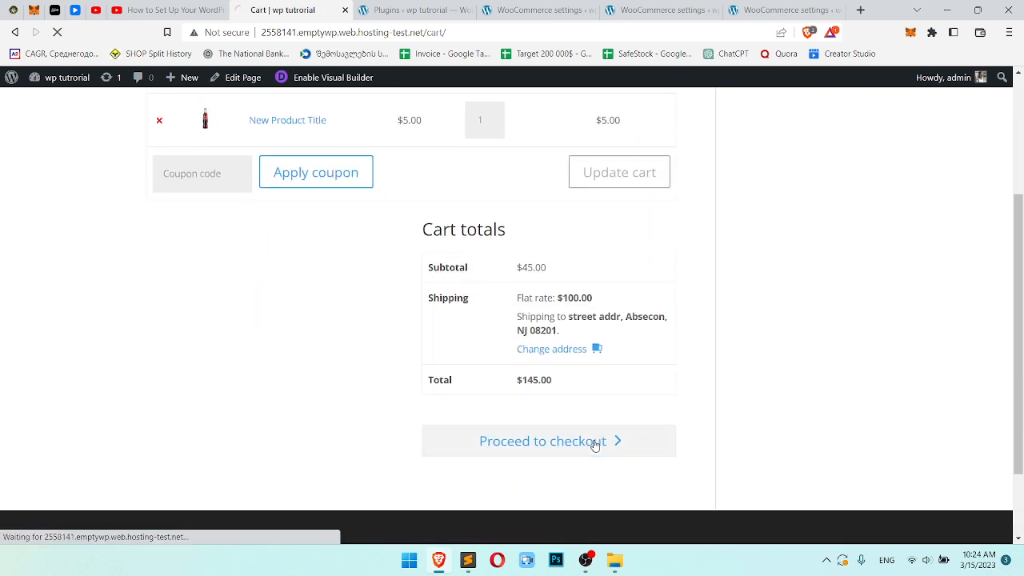
- Check the payment options offered at checkout by selecting Credit/Debit Cards, Afterpay and OXXO in turn
{"action": "scroll", "coordinate": [673, 252], "scroll_direction": "down", "scroll_amount": 6}
{"action": "scroll", "coordinate": [674, 253], "scroll_direction": "down", "scroll_amount": 4}
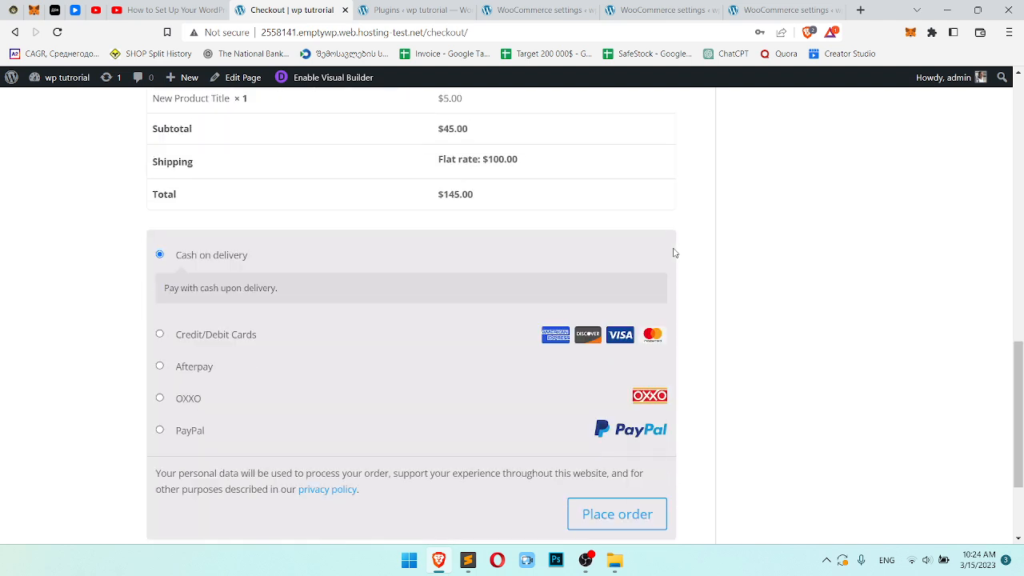
{"action": "scroll", "coordinate": [423, 294], "scroll_direction": "down", "scroll_amount": 1}
{"action": "left_click", "coordinate": [212, 267]}
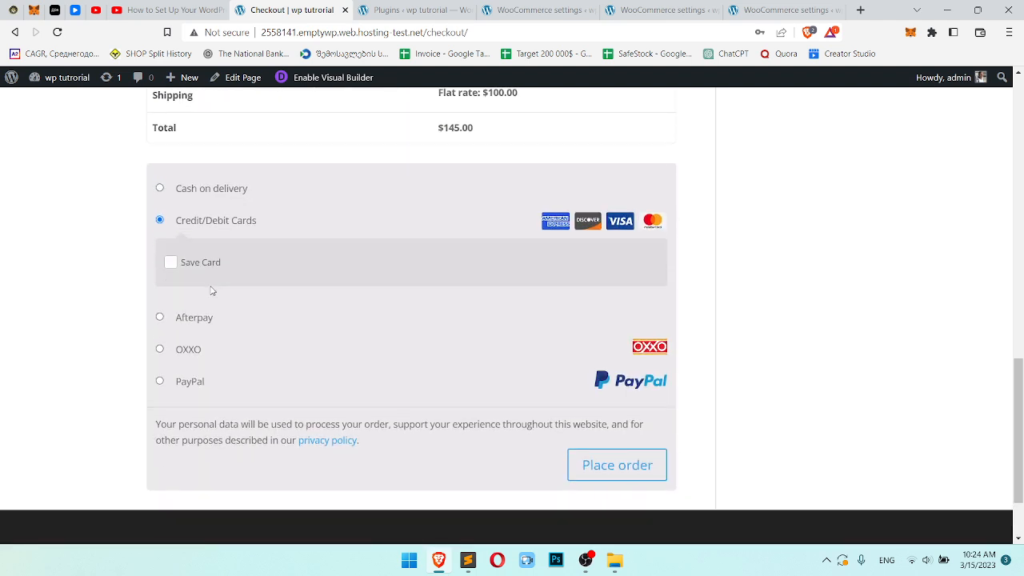
{"action": "left_click", "coordinate": [200, 316]}
{"action": "left_click", "coordinate": [189, 387]}
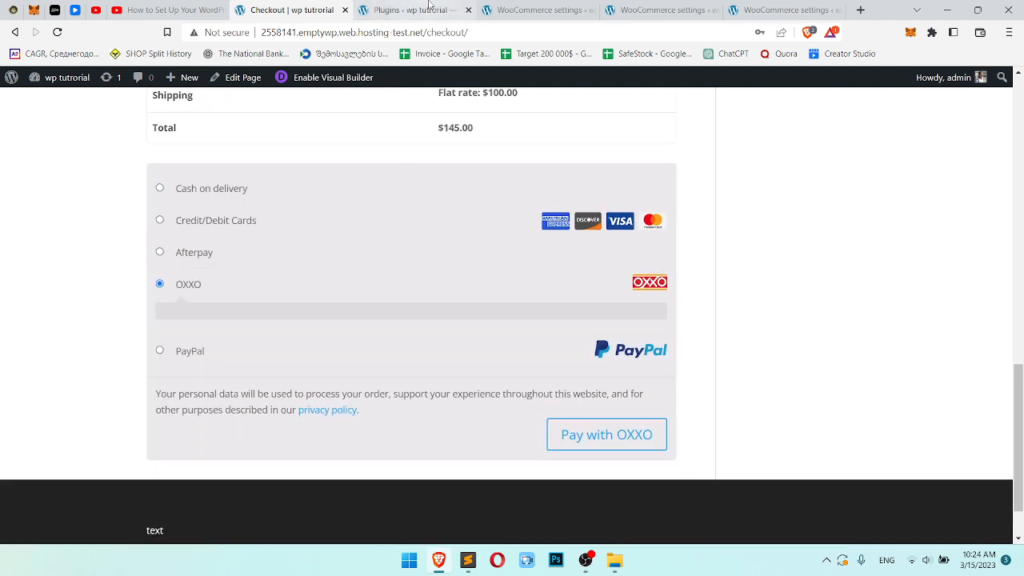
- Return to the WooCommerce payment methods list and open the Cash on delivery settings
{"action": "left_click", "coordinate": [412, 9]}
{"action": "scroll", "coordinate": [480, 264], "scroll_direction": "down", "scroll_amount": 2}
{"action": "left_click", "coordinate": [532, 9]}
{"action": "left_click", "coordinate": [640, 9]}
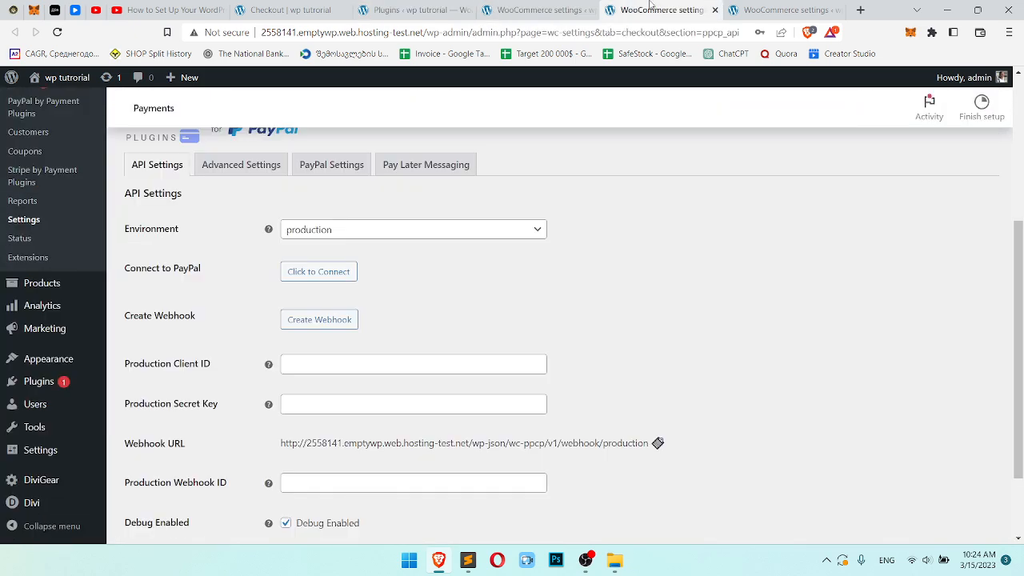
{"action": "left_click", "coordinate": [764, 8]}
{"action": "left_click", "coordinate": [532, 10]}
{"action": "left_click", "coordinate": [412, 10]}
{"action": "left_click", "coordinate": [532, 10]}
{"action": "scroll", "coordinate": [339, 355], "scroll_direction": "down", "scroll_amount": 3}
{"action": "scroll", "coordinate": [339, 355], "scroll_direction": "down", "scroll_amount": 1}
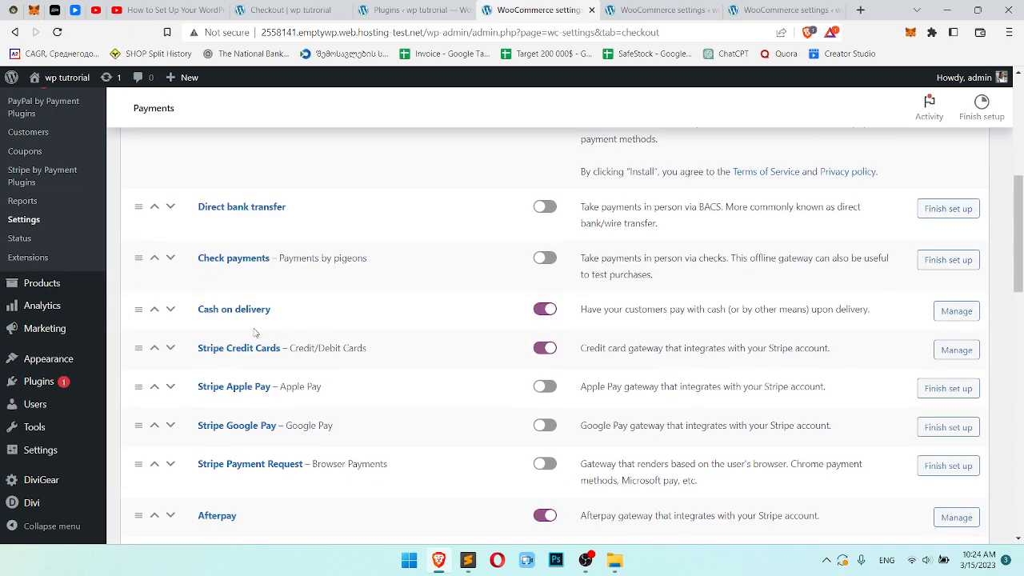
{"action": "left_click", "coordinate": [238, 309]}
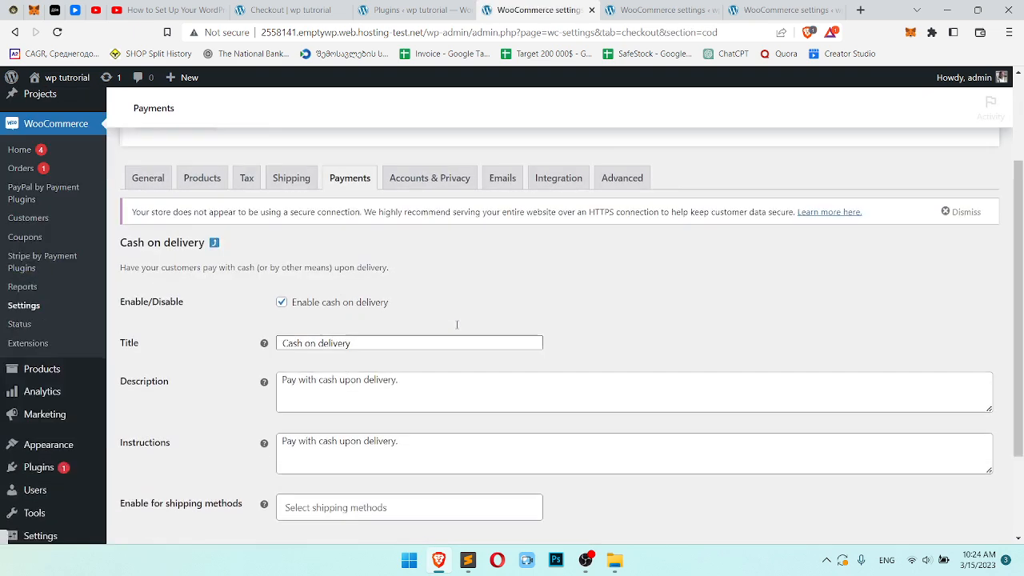
- Limit Cash on delivery to the "Zone 1 – Flat rate (#3)" shipping method and save the changes
{"action": "scroll", "coordinate": [444, 334], "scroll_direction": "down", "scroll_amount": 3}
{"action": "left_click", "coordinate": [407, 388]}
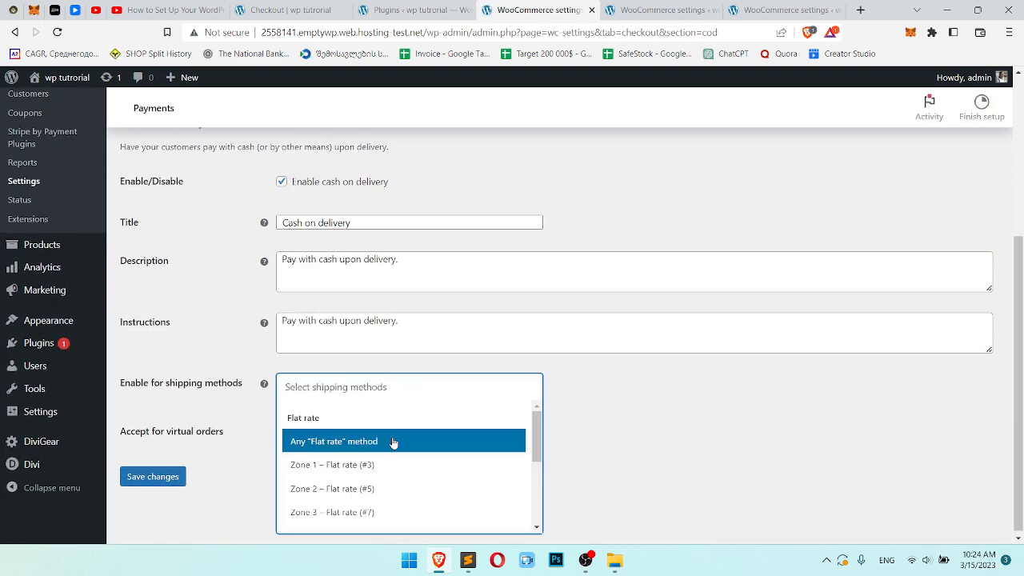
{"action": "left_click", "coordinate": [377, 464]}
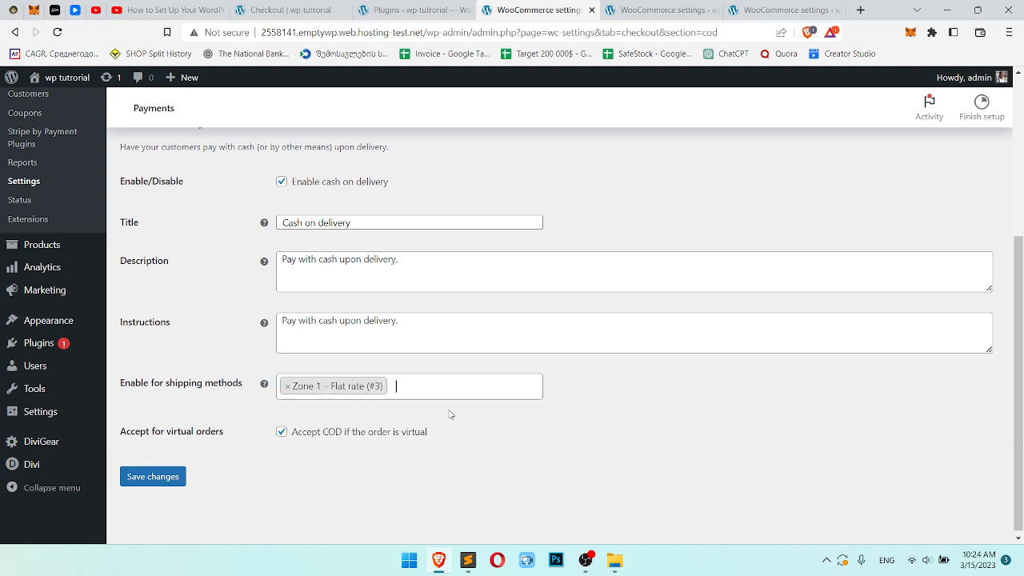
{"action": "left_click", "coordinate": [173, 481]}
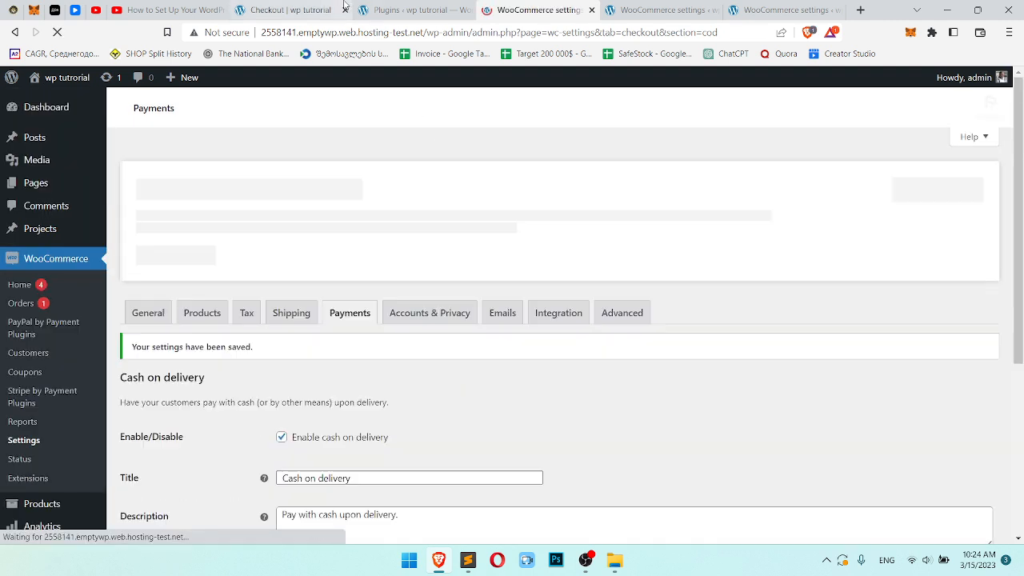
- Reload the storefront checkout page and review the offered payment options and the billing address
{"action": "left_click", "coordinate": [264, 11]}
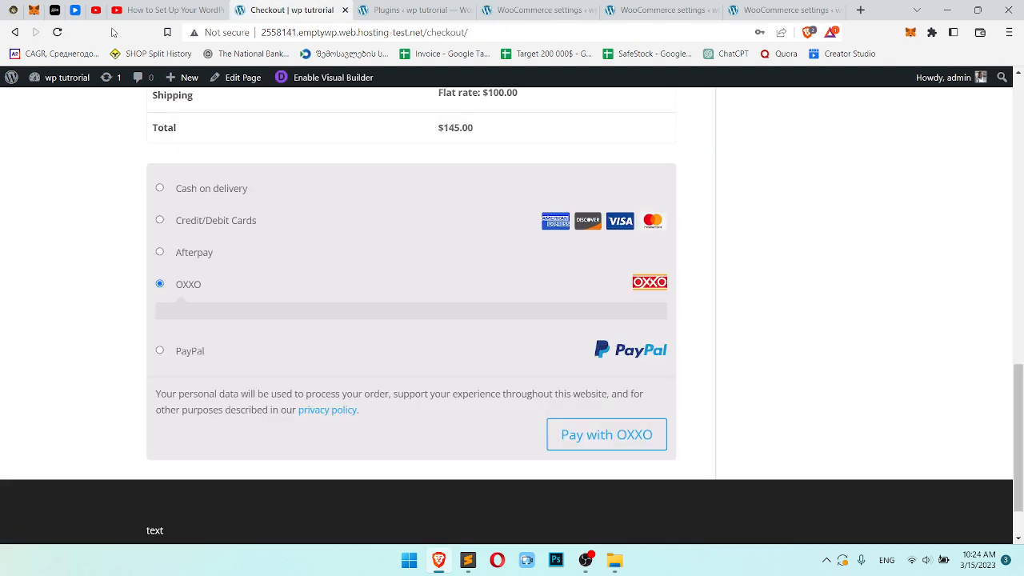
{"action": "left_click", "coordinate": [58, 32]}
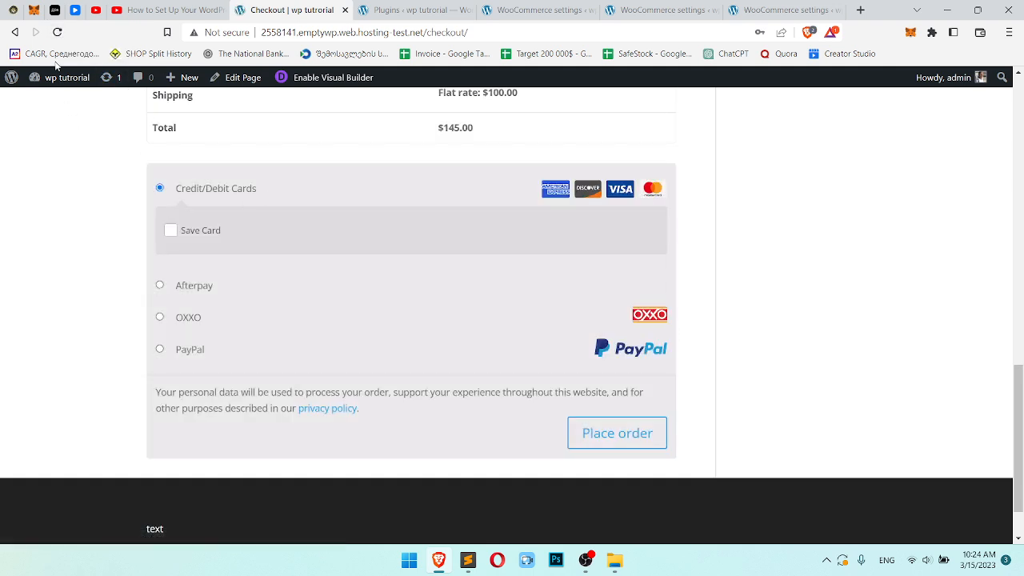
{"action": "scroll", "coordinate": [316, 164], "scroll_direction": "up", "scroll_amount": 10}
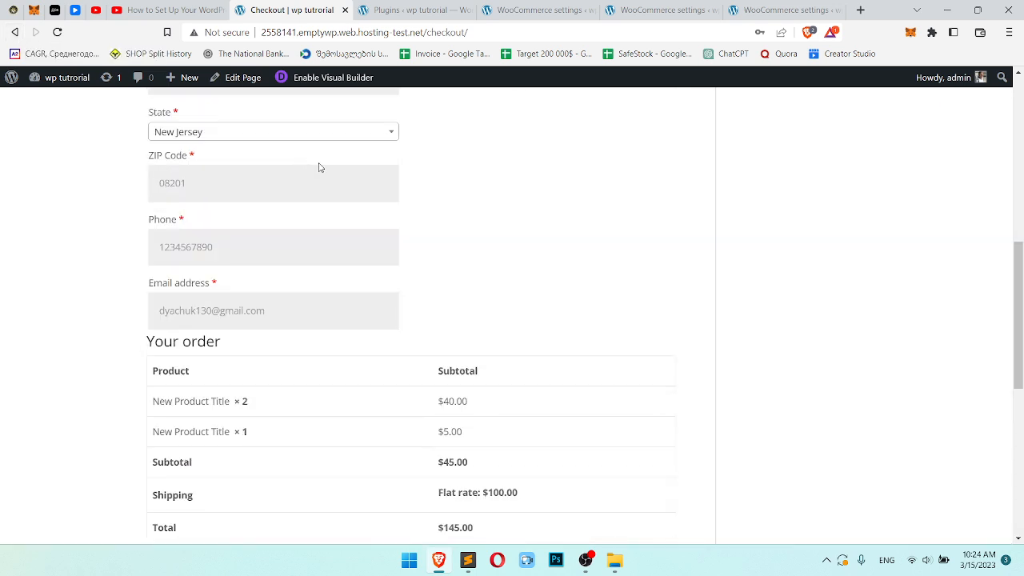
{"action": "scroll", "coordinate": [398, 198], "scroll_direction": "down", "scroll_amount": 2}
{"action": "scroll", "coordinate": [424, 227], "scroll_direction": "up", "scroll_amount": 3}
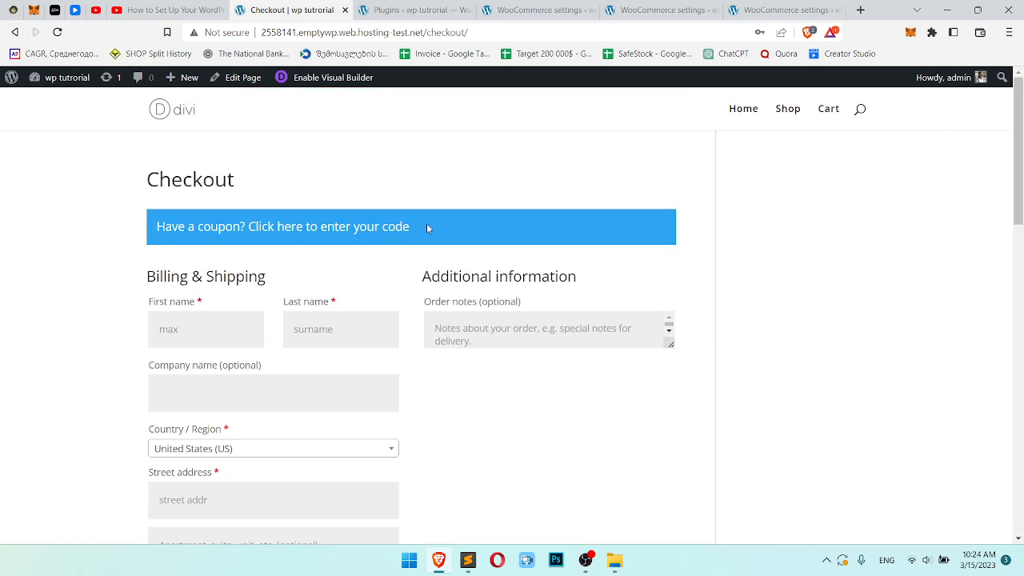
- Open the checkout's State list, and look up the regions covered by each zone in the WooCommerce shipping settings
{"action": "scroll", "coordinate": [331, 296], "scroll_direction": "down", "scroll_amount": 5}
{"action": "left_click", "coordinate": [340, 267]}
{"action": "scroll", "coordinate": [320, 324], "scroll_direction": "down", "scroll_amount": 3}
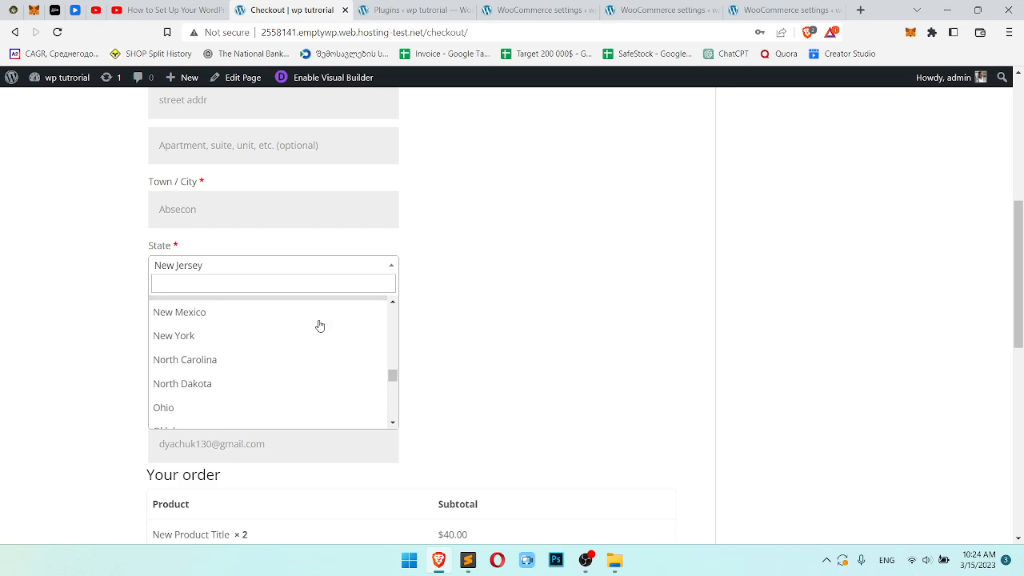
{"action": "left_click", "coordinate": [532, 9]}
{"action": "left_click", "coordinate": [306, 321]}
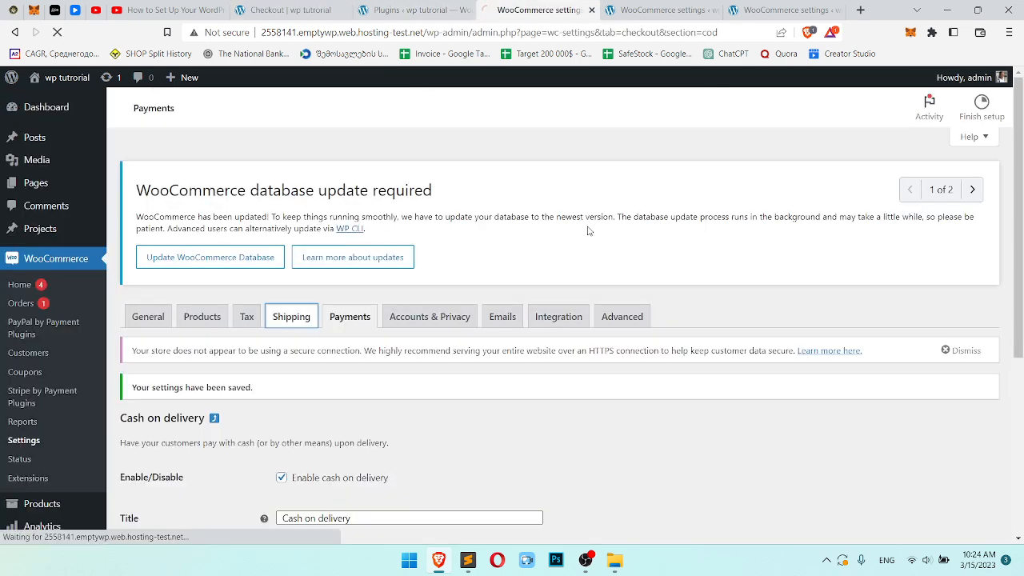
{"action": "scroll", "coordinate": [360, 332], "scroll_direction": "down", "scroll_amount": 2}
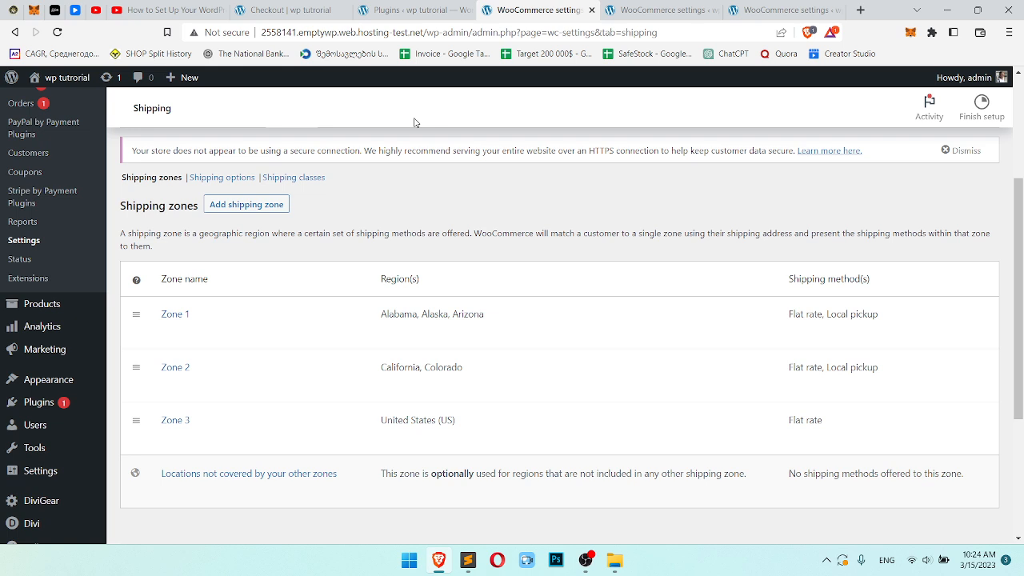
- Return to the checkout, set the billing state to Alabama and check whether Cash on delivery is offered
{"action": "left_click", "coordinate": [332, 7]}
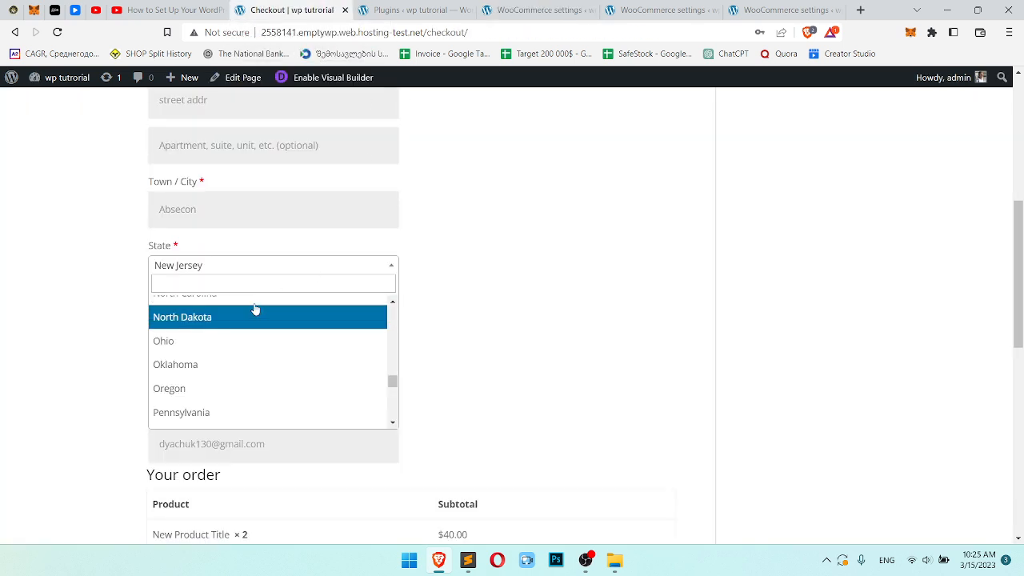
{"action": "type", "text": "alaba"}
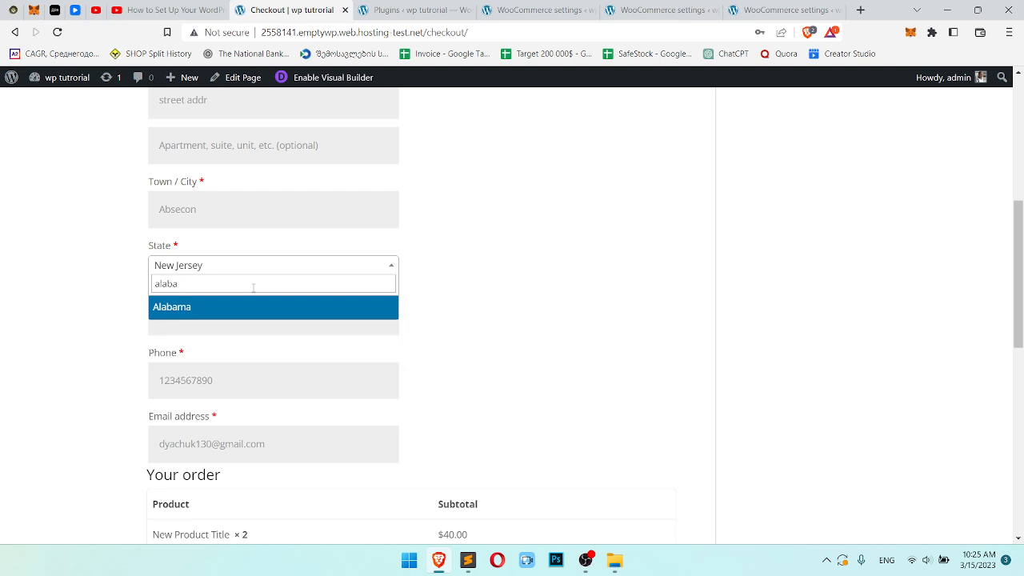
{"action": "left_click", "coordinate": [244, 308]}
{"action": "scroll", "coordinate": [517, 355], "scroll_direction": "down", "scroll_amount": 7}
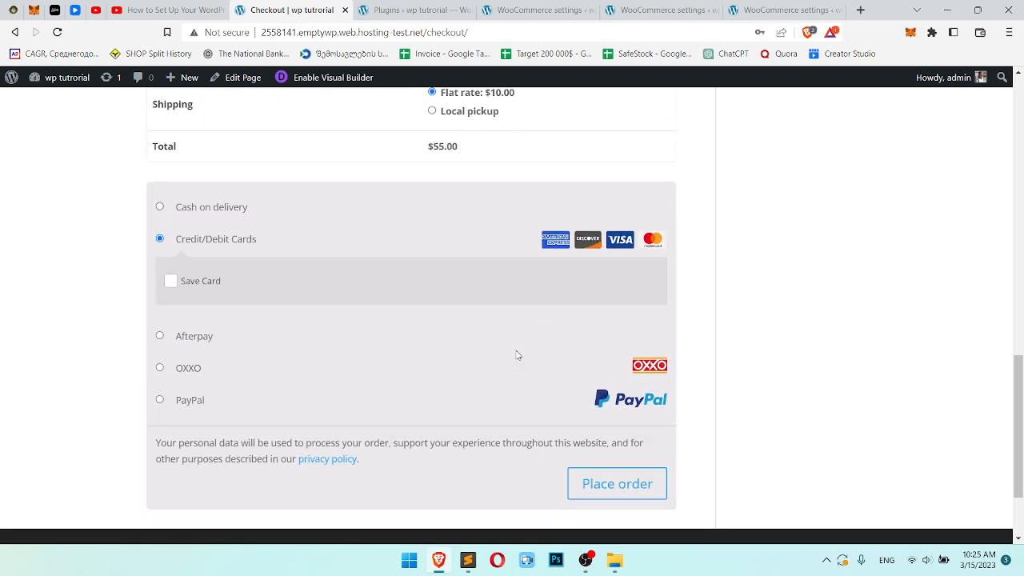
{"action": "left_click_drag", "start_coordinate": [276, 210], "coordinate": [147, 205]}
{"action": "scroll", "coordinate": [335, 232], "scroll_direction": "up", "scroll_amount": 3}
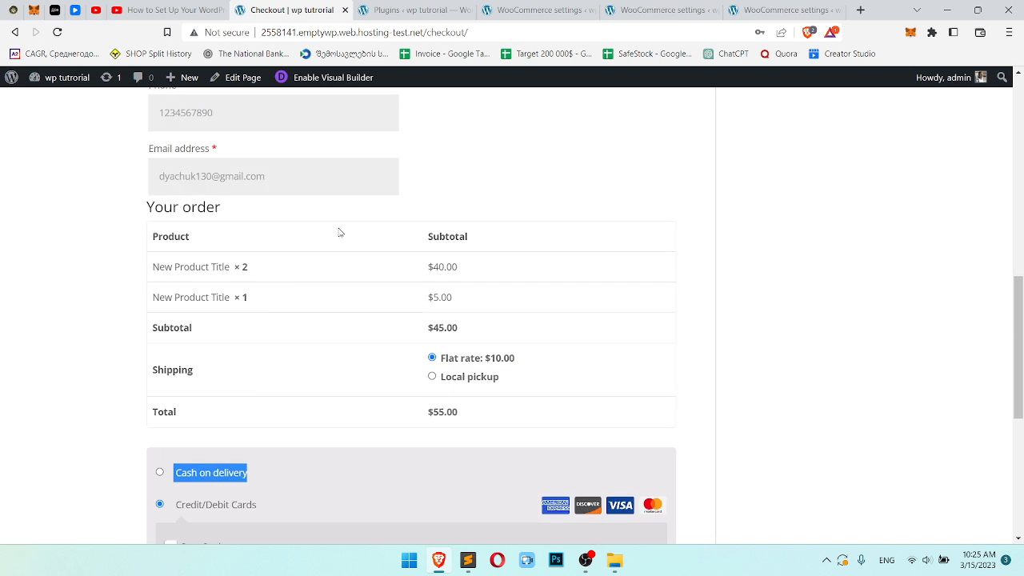
- Change the billing state to Delaware and check the payment options for Cash on delivery
{"action": "scroll", "coordinate": [281, 282], "scroll_direction": "up", "scroll_amount": 4}
{"action": "left_click", "coordinate": [250, 331]}
{"action": "scroll", "coordinate": [281, 411], "scroll_direction": "down", "scroll_amount": 2}
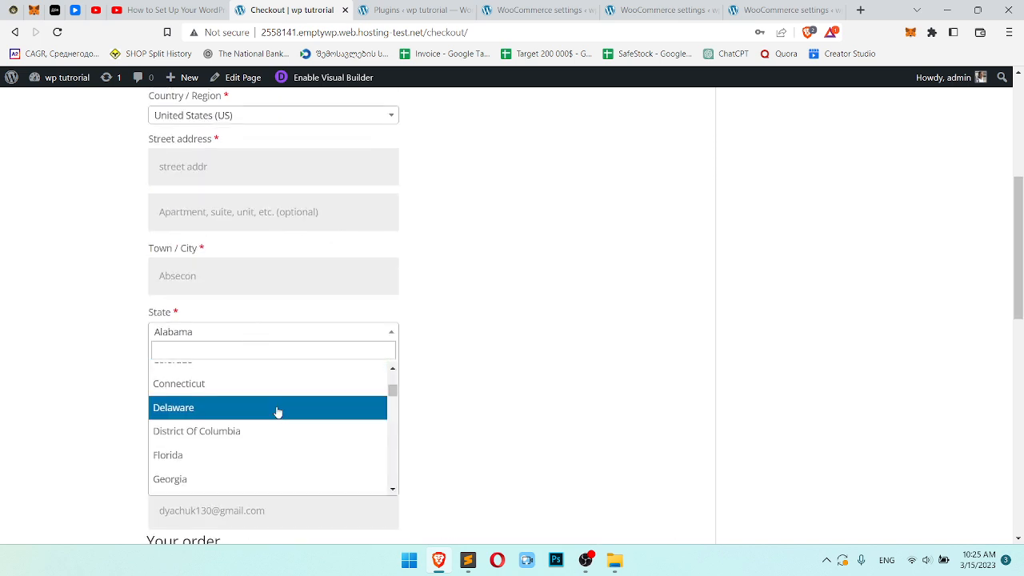
{"action": "left_click", "coordinate": [247, 416]}
{"action": "scroll", "coordinate": [624, 336], "scroll_direction": "down", "scroll_amount": 9}
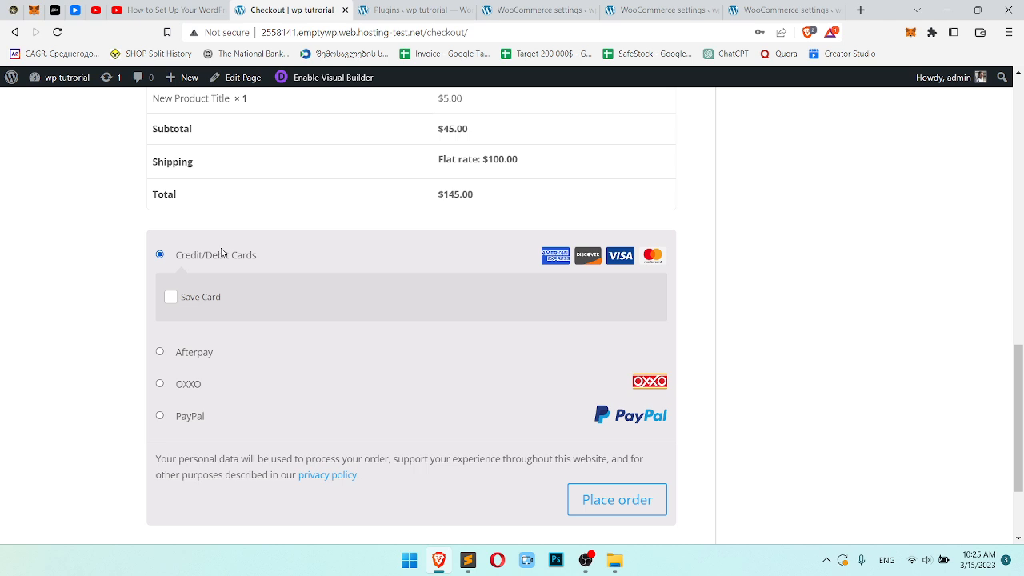
- Select Afterpay, OXXO and PayPal in turn and read the payment details of each
{"action": "left_click", "coordinate": [159, 352]}
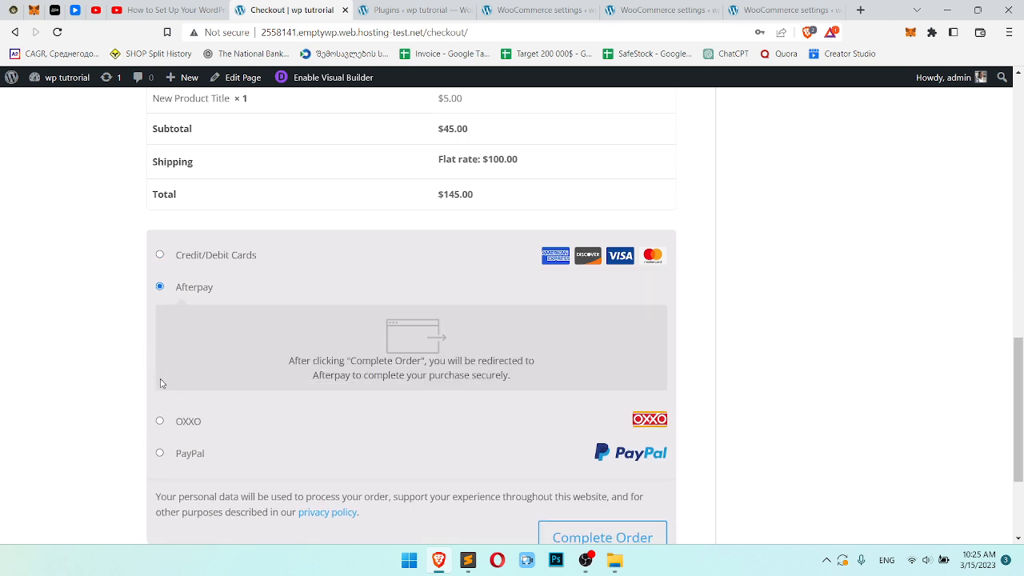
{"action": "left_click", "coordinate": [159, 422]}
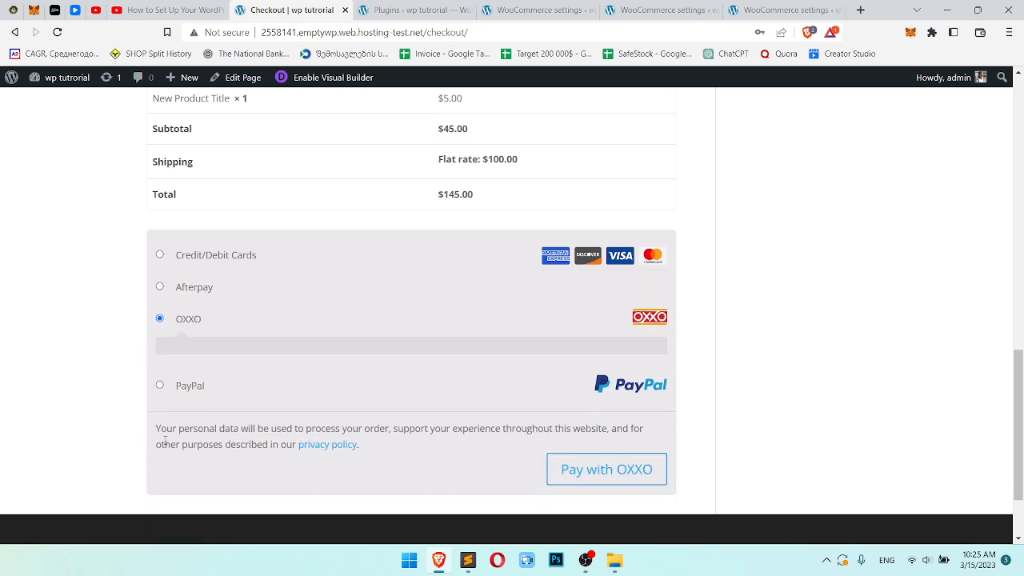
{"action": "left_click", "coordinate": [159, 385]}
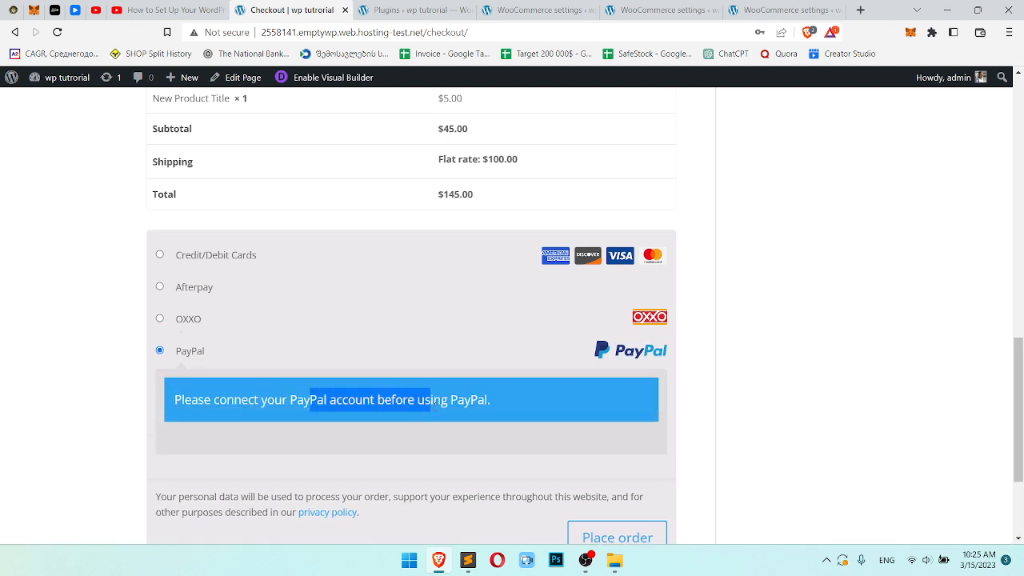
{"action": "left_click_drag", "start_coordinate": [516, 412], "coordinate": [209, 412]}
{"action": "left_click", "coordinate": [220, 403]}
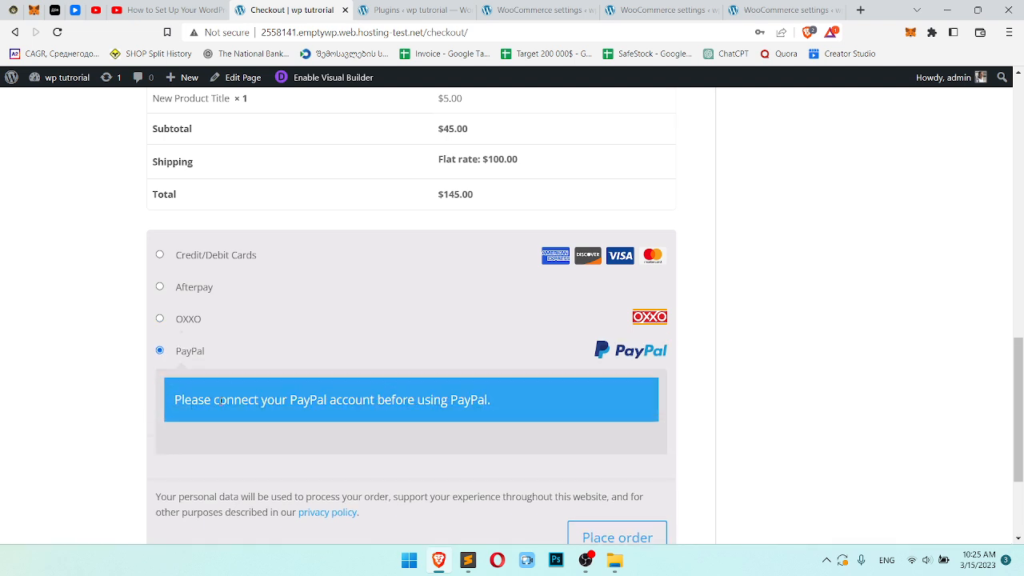
{"action": "scroll", "coordinate": [423, 405], "scroll_direction": "down", "scroll_amount": 2}
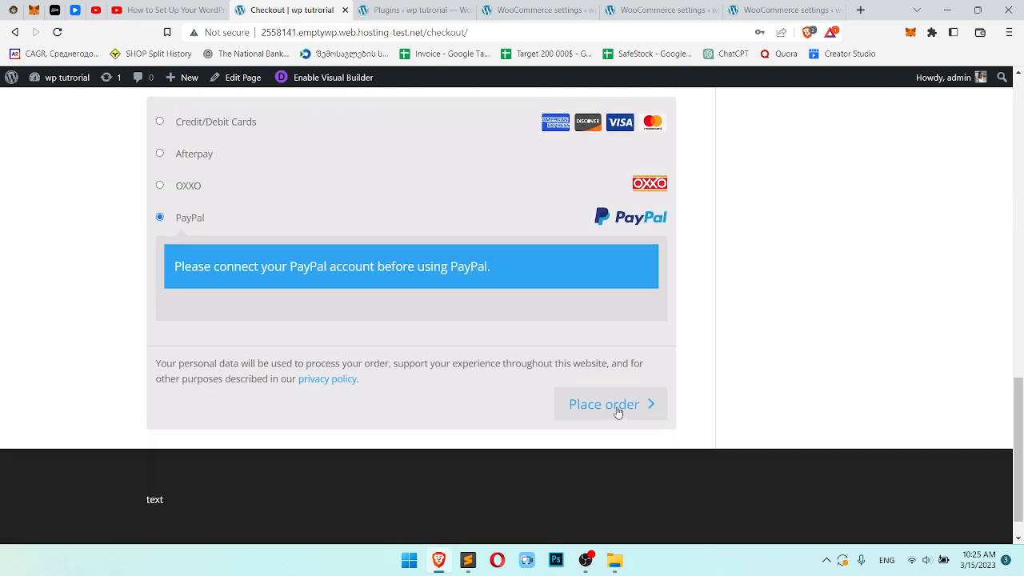